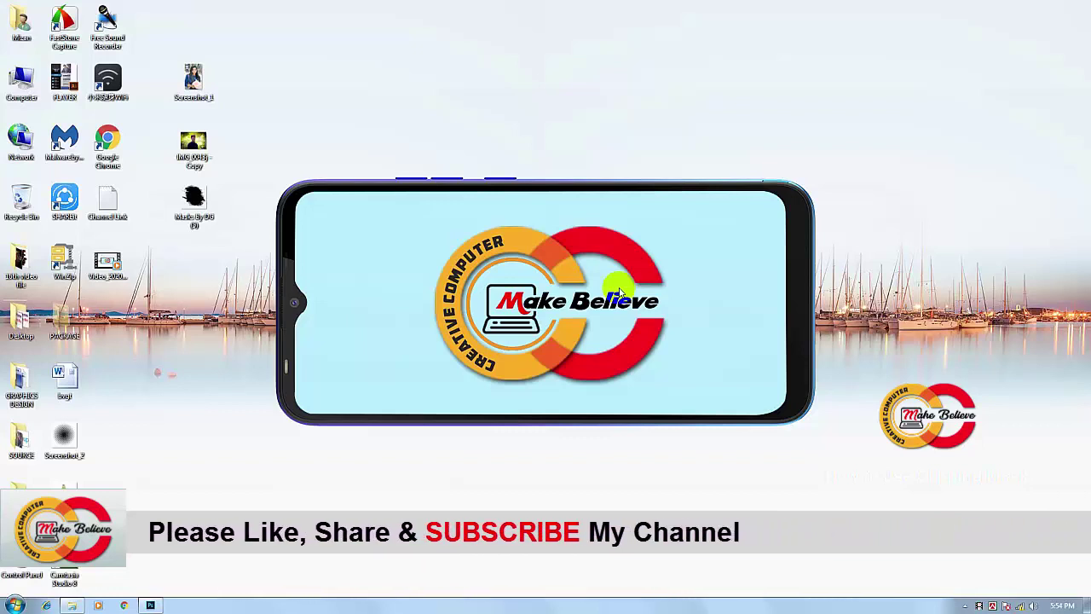
# Step: Bring Photoshop to the front, showing the blank white Untitled-1 document
pyautogui.click(150, 605)
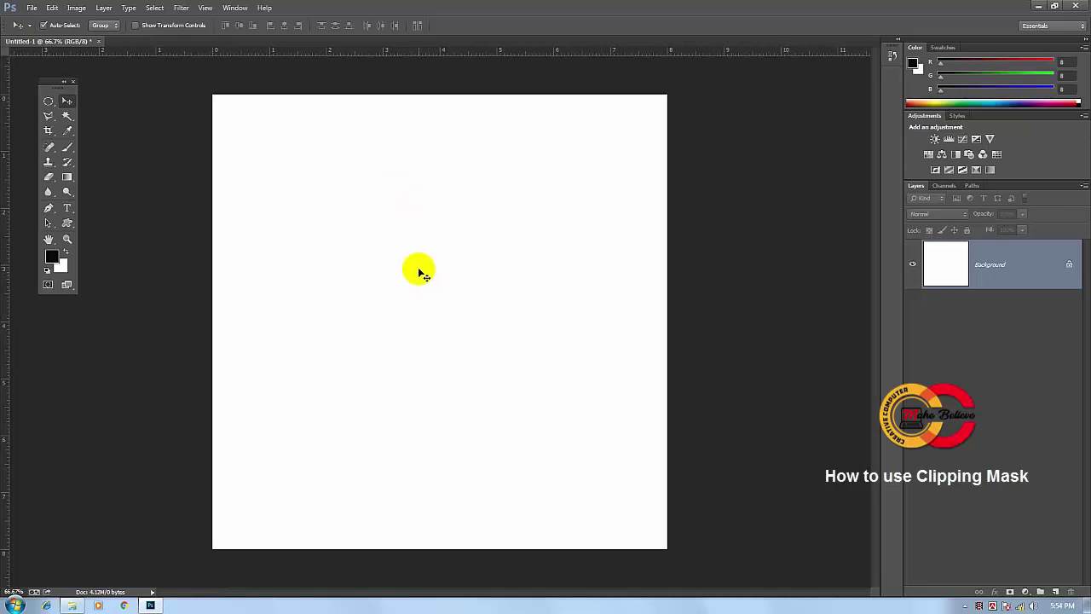
# Step: Shrink the Photoshop window and drop the Mask By DG brush-stroke image onto the canvas
pyautogui.click(287, 9)
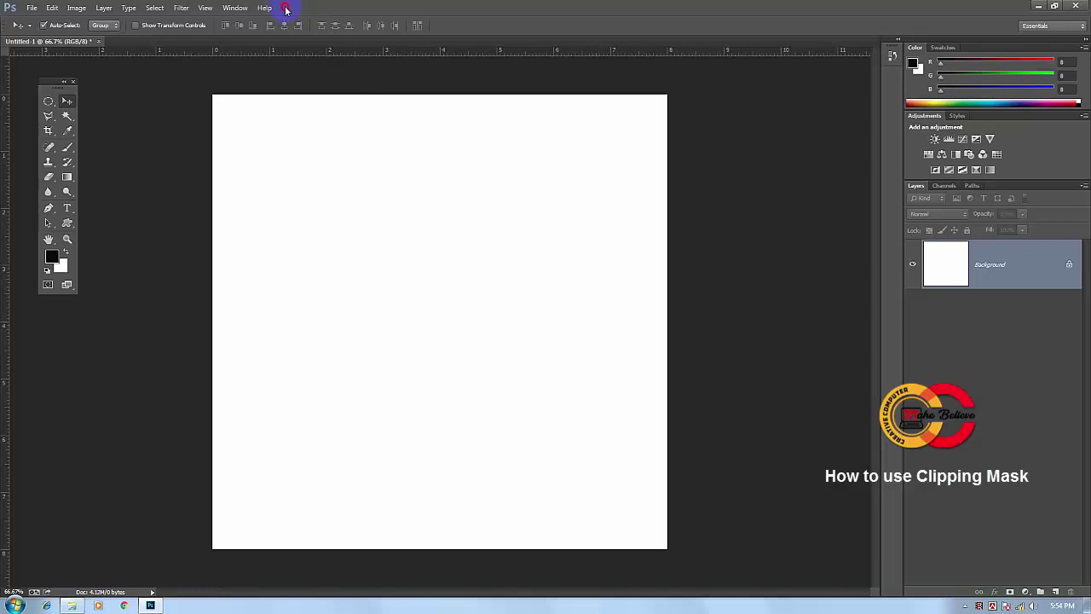
pyautogui.moveTo(286, 9); pyautogui.dragTo(535, 75)
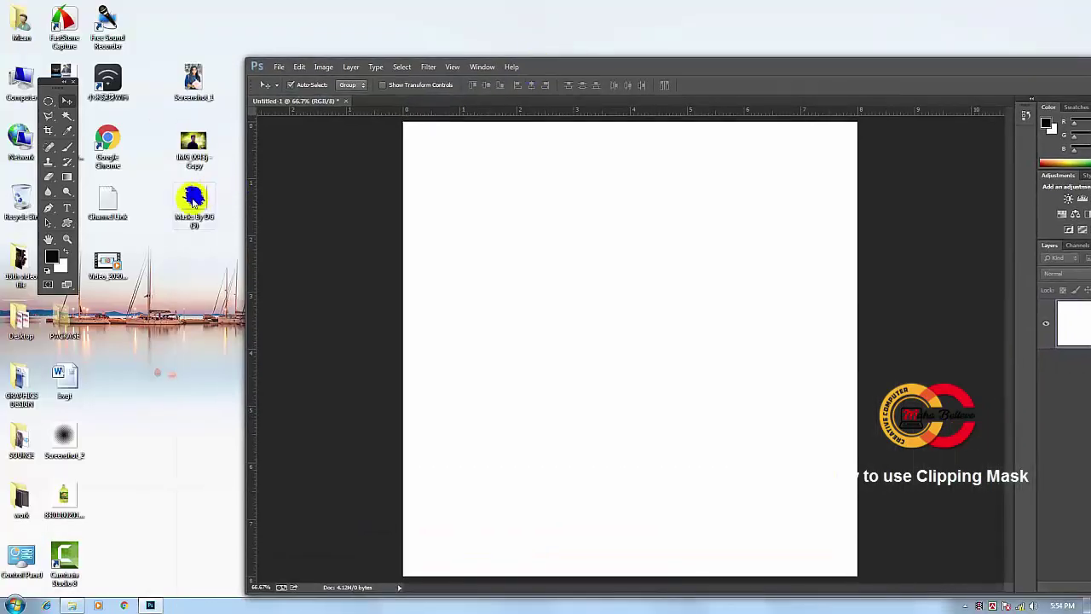
pyautogui.moveTo(193, 196); pyautogui.dragTo(641, 292)
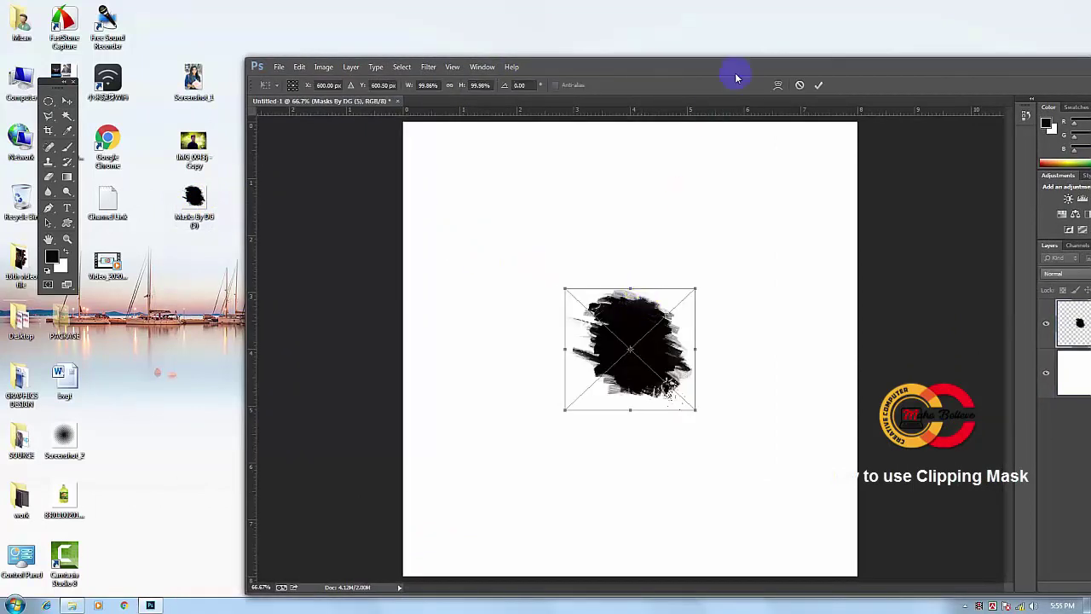
pyautogui.moveTo(735, 73); pyautogui.dragTo(527, 38)
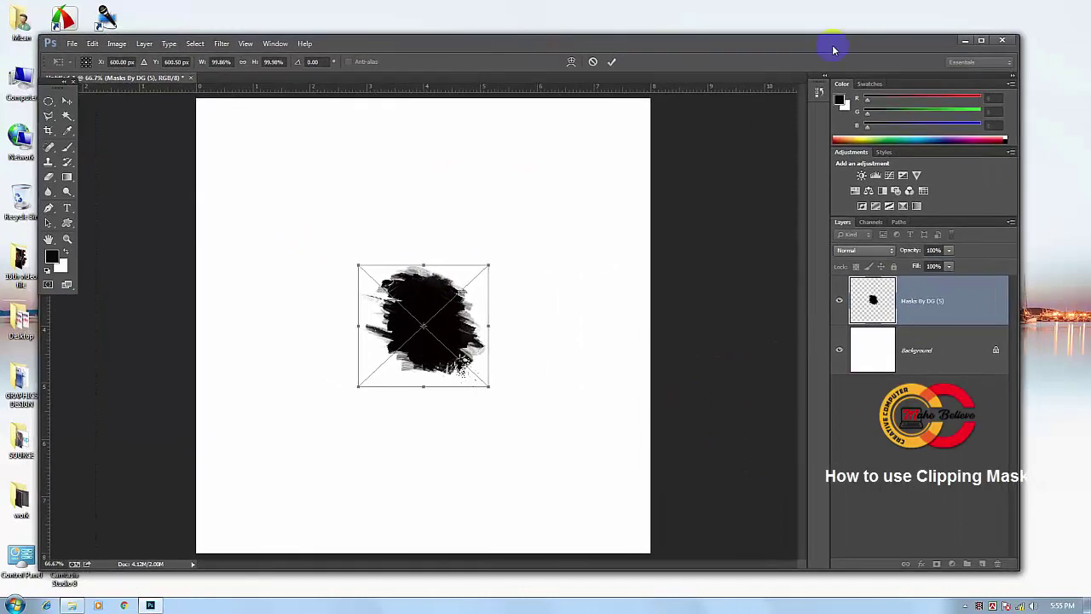
# Step: Maximize Photoshop and enlarge the brush-stroke mask to about 223%, then commit the transform
pyautogui.click(982, 41)
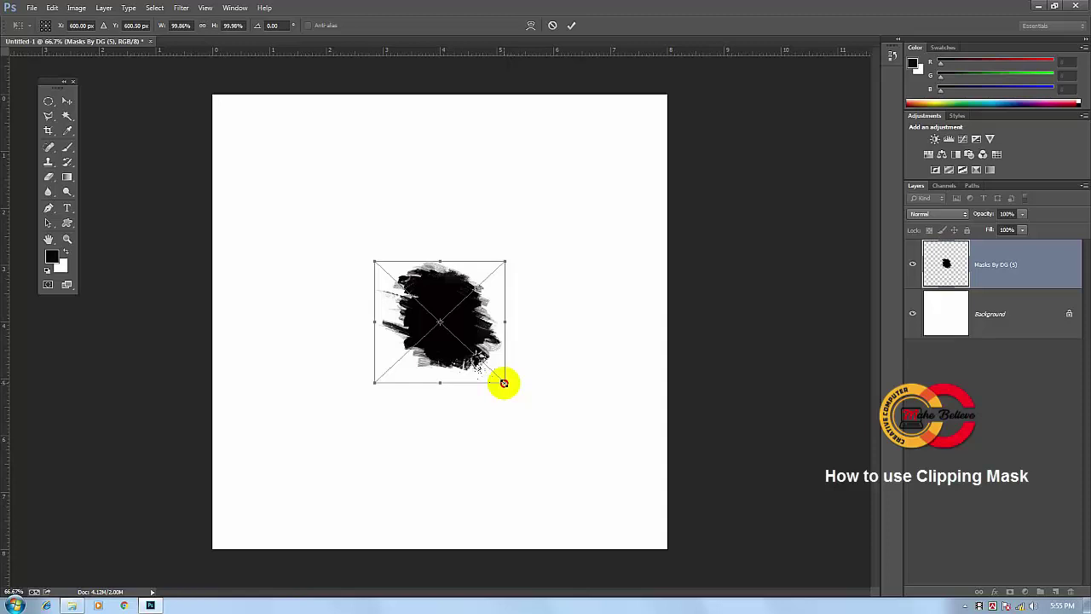
pyautogui.moveTo(504, 382)
pyautogui.mouseDown()
pyautogui.moveTo(692, 559)
pyautogui.moveTo(650, 514)
pyautogui.moveTo(509, 414)
pyautogui.moveTo(480, 364)
pyautogui.moveTo(639, 506)
pyautogui.moveTo(661, 550)
pyautogui.moveTo(655, 542)
pyautogui.mouseUp()
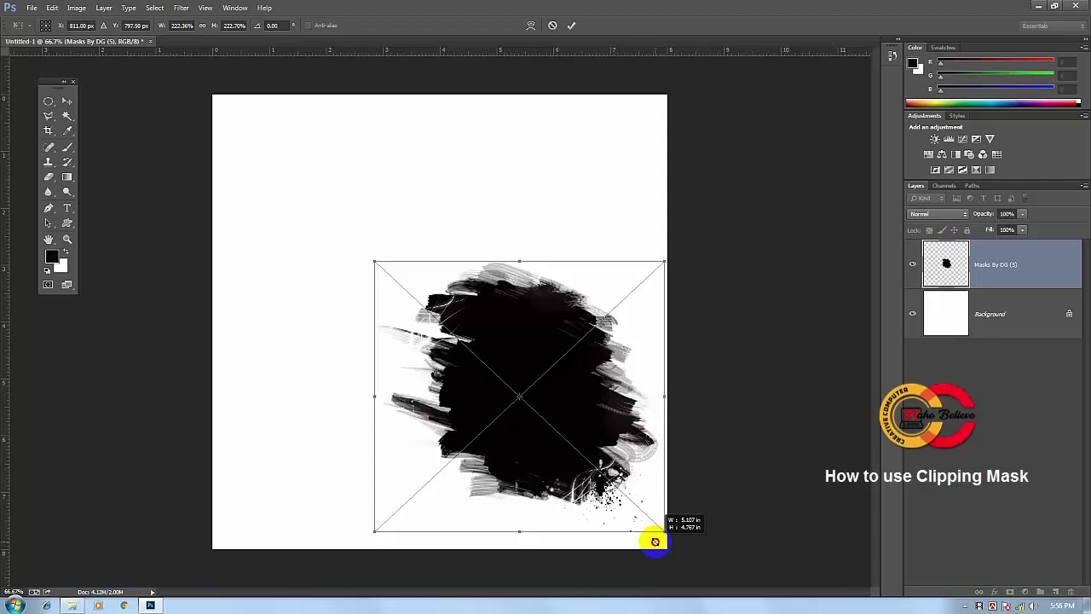
pyautogui.moveTo(655, 541); pyautogui.dragTo(655, 541)
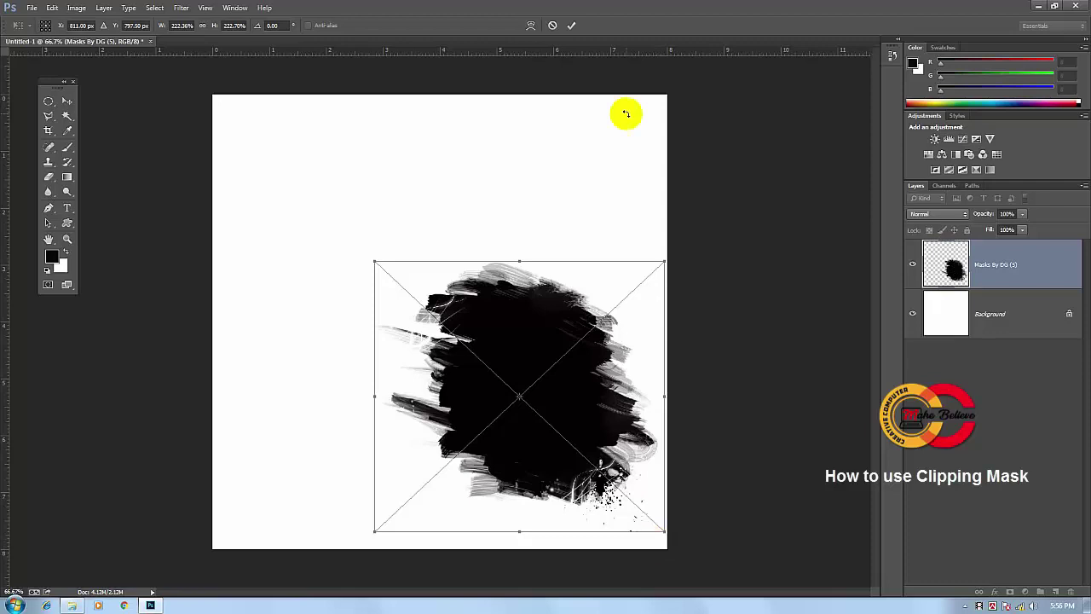
pyautogui.click(568, 26)
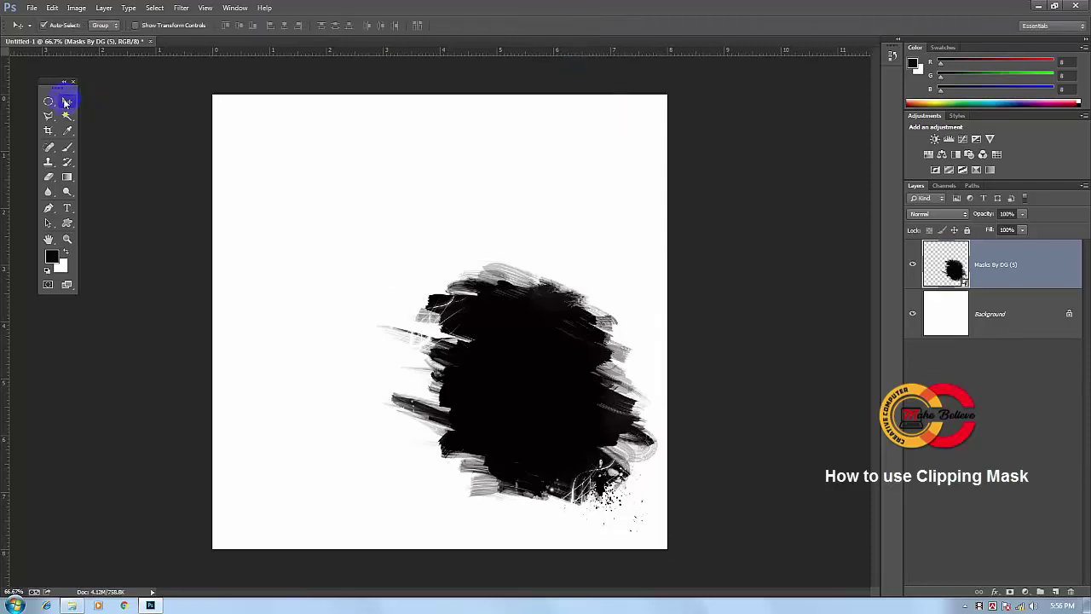
# Step: Move the brush-stroke mask toward the canvas centre and restore Photoshop to a smaller window
pyautogui.click(521, 275)
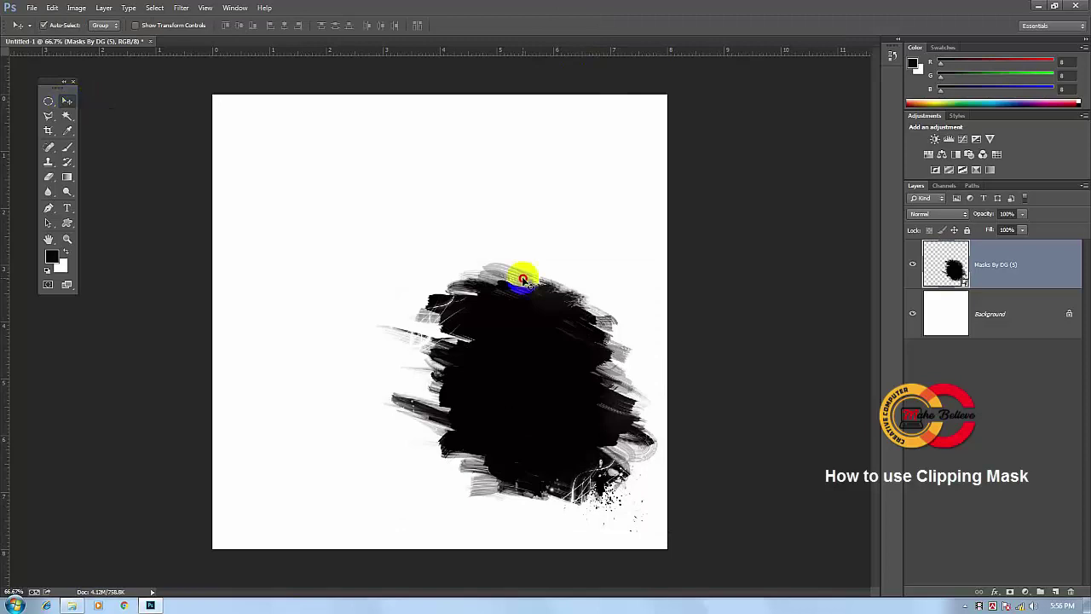
pyautogui.click(540, 351)
pyautogui.moveTo(540, 351)
pyautogui.mouseDown()
pyautogui.moveTo(490, 292)
pyautogui.moveTo(465, 280)
pyautogui.moveTo(476, 316)
pyautogui.moveTo(457, 282)
pyautogui.moveTo(463, 298)
pyautogui.mouseUp()
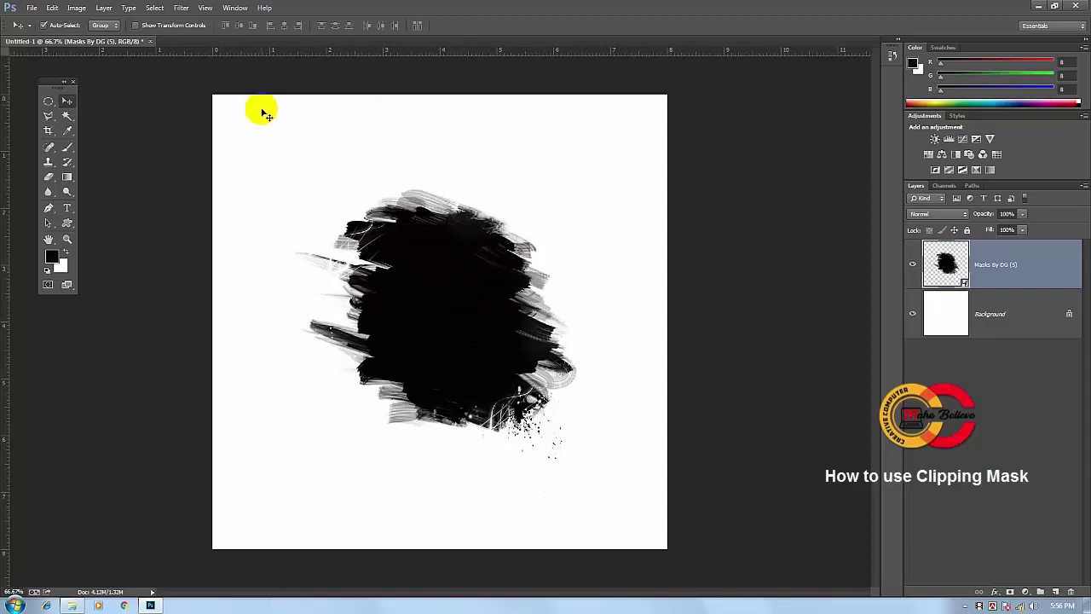
pyautogui.doubleClick(290, 10)
pyautogui.moveTo(290, 15); pyautogui.dragTo(538, 81)
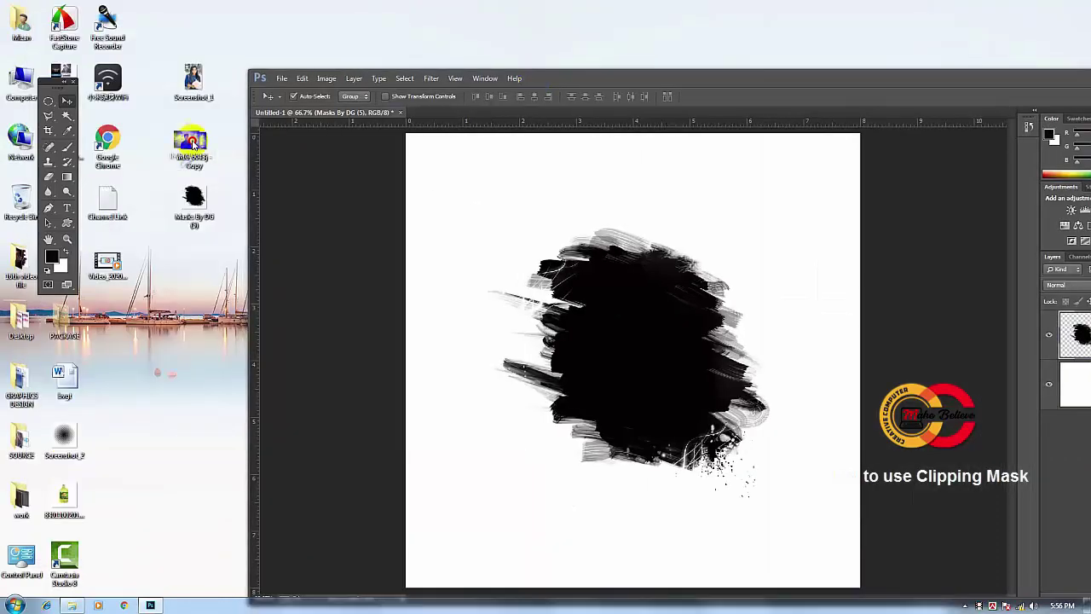
# Step: Place the IMG_0043 - Copy portrait photo on the canvas, maximize Photoshop and commit it
pyautogui.moveTo(193, 145); pyautogui.dragTo(659, 341)
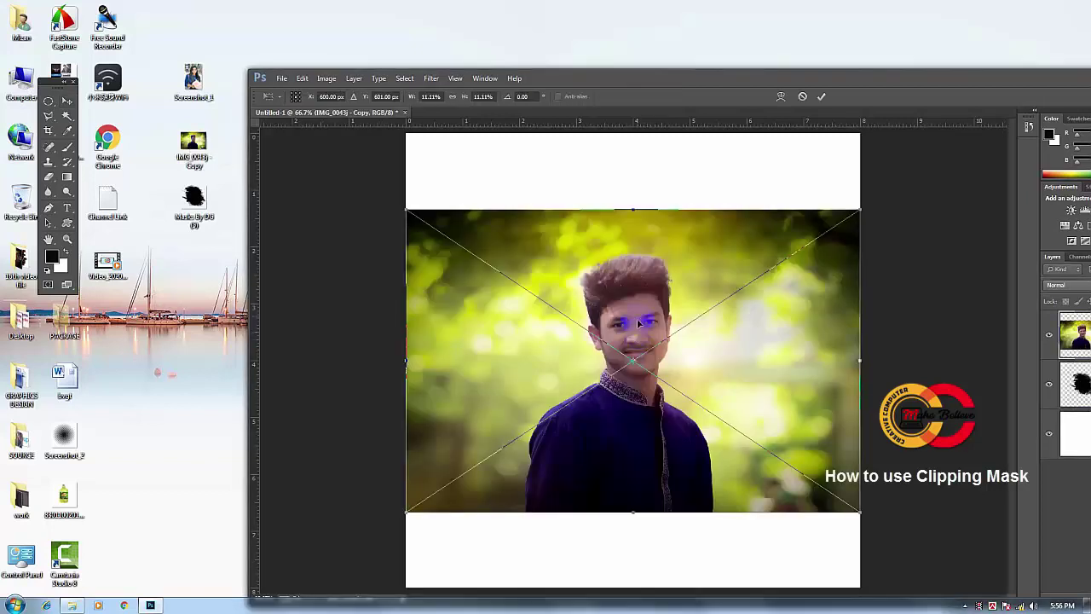
pyautogui.moveTo(603, 76); pyautogui.dragTo(399, 51)
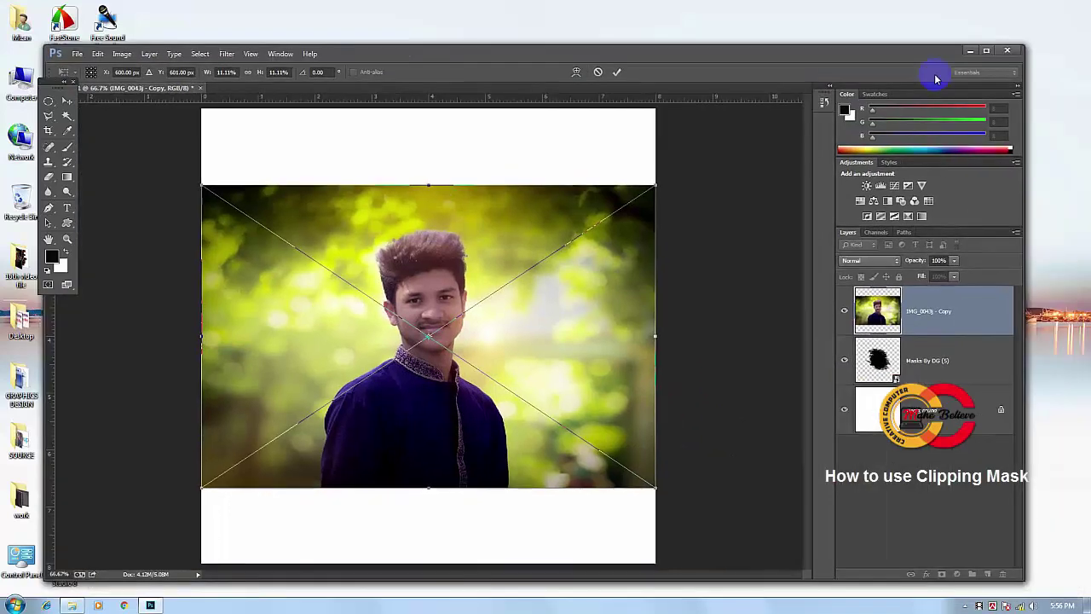
pyautogui.click(986, 50)
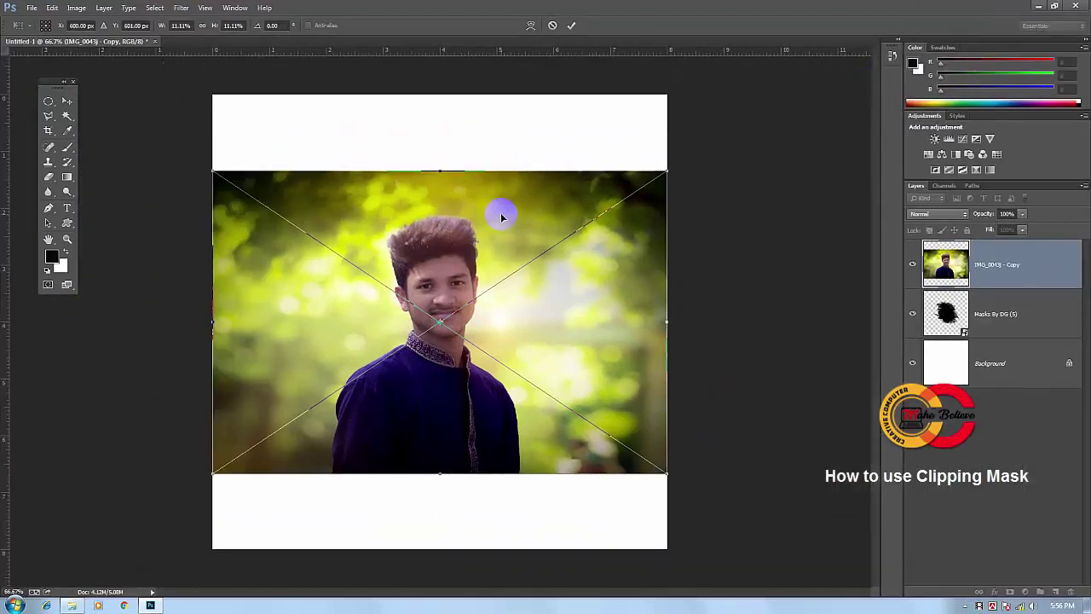
pyautogui.click(572, 25)
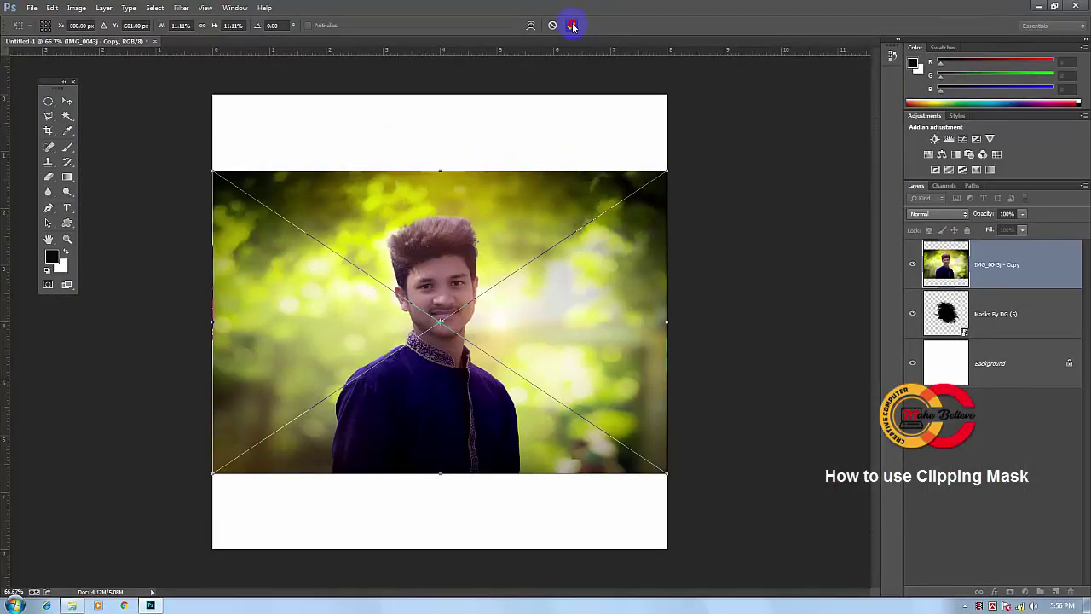
pyautogui.click(568, 24)
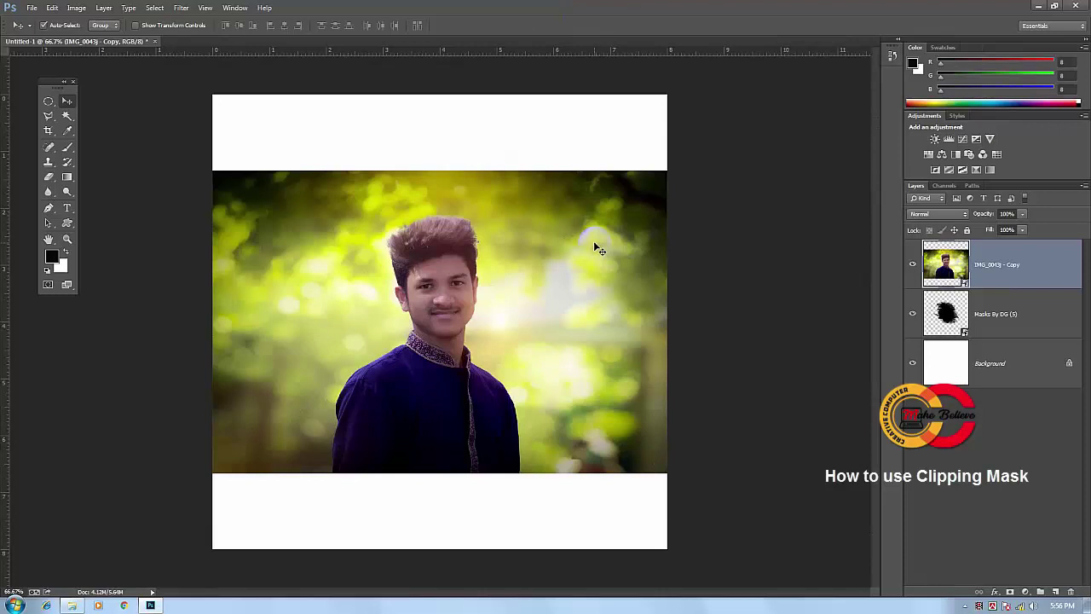
pyautogui.click(987, 269)
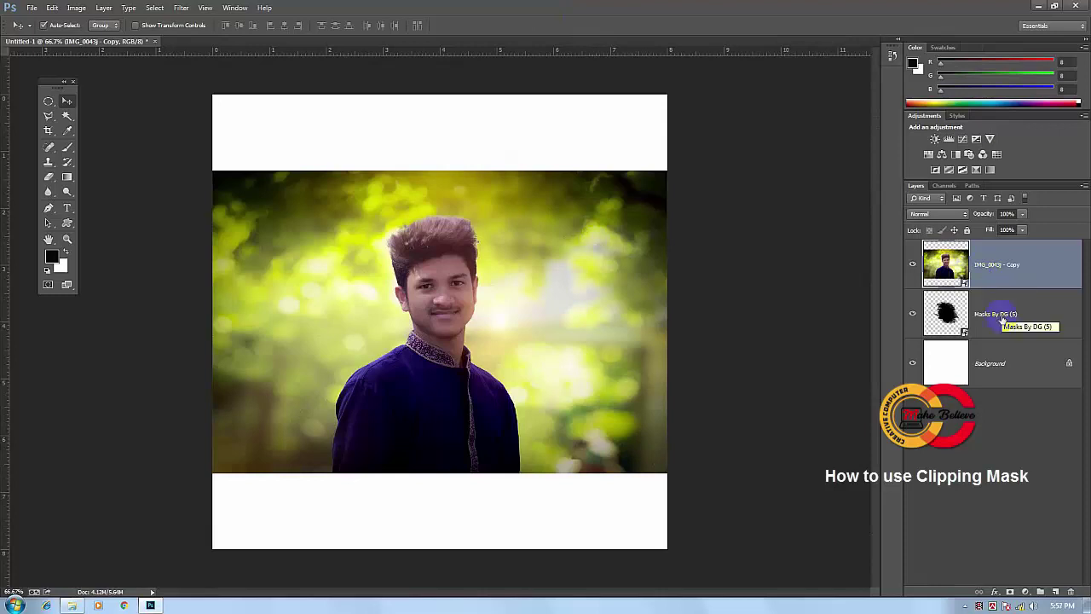
pyautogui.click(1000, 269)
pyautogui.click(992, 265)
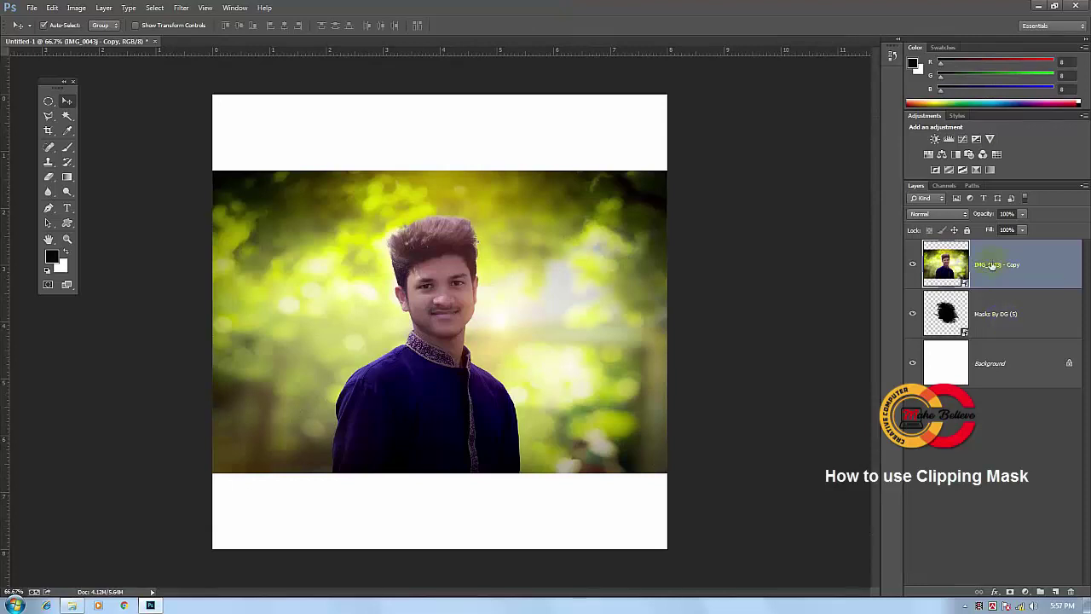
pyautogui.moveTo(993, 320); pyautogui.dragTo(994, 308)
pyautogui.moveTo(541, 286); pyautogui.dragTo(546, 356)
pyautogui.click(463, 246)
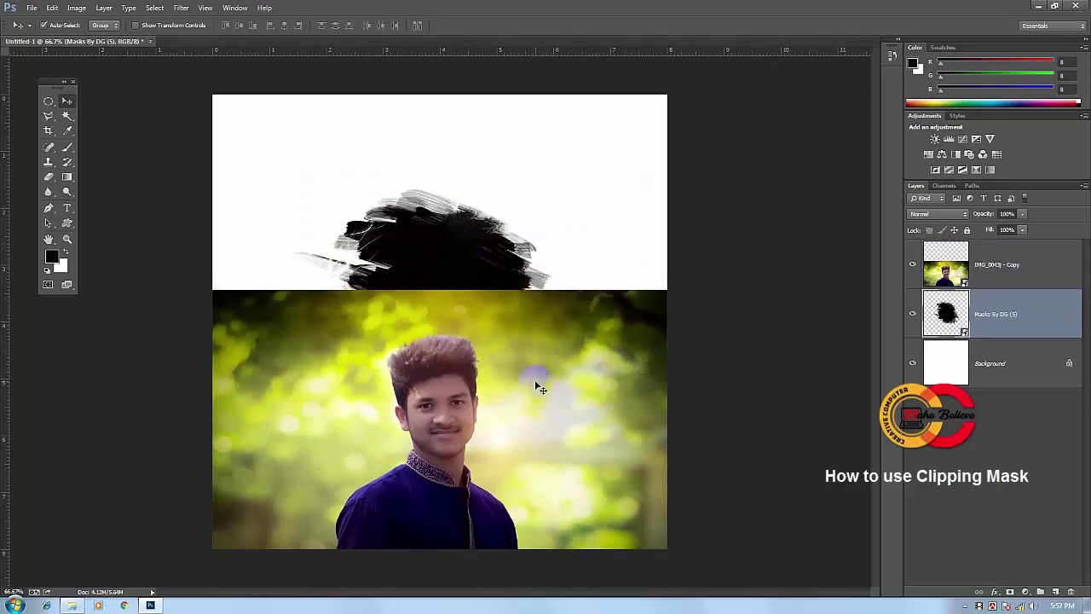
pyautogui.click(452, 254)
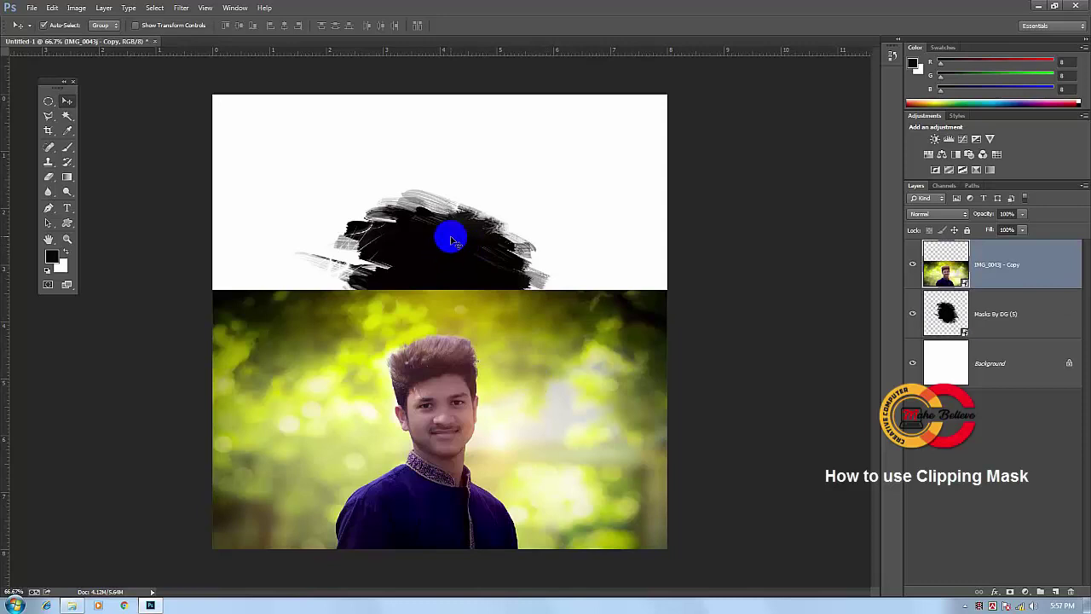
pyautogui.click(983, 318)
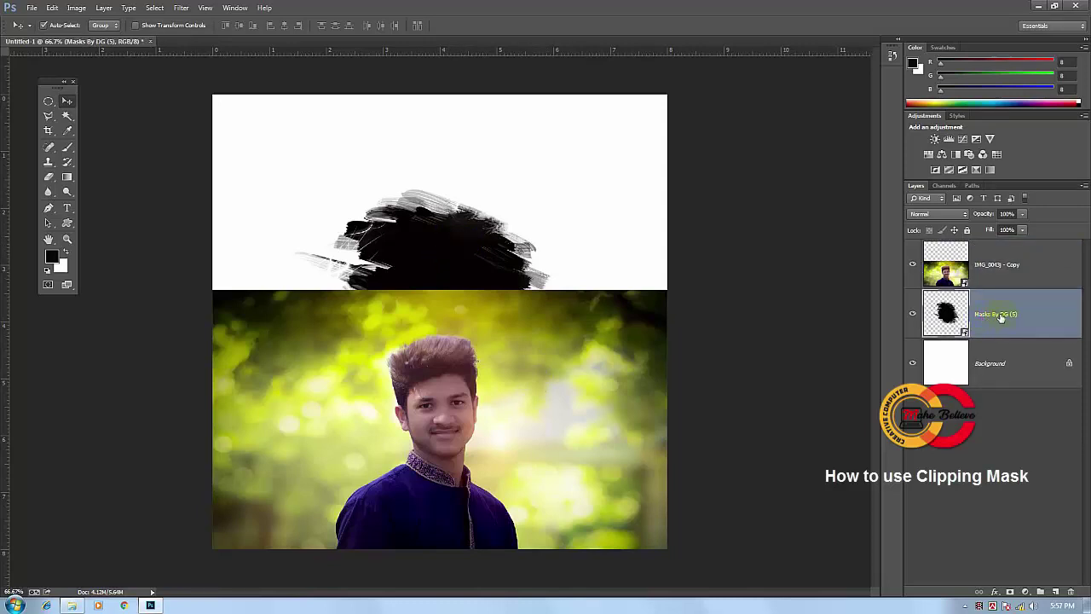
pyautogui.click(449, 255)
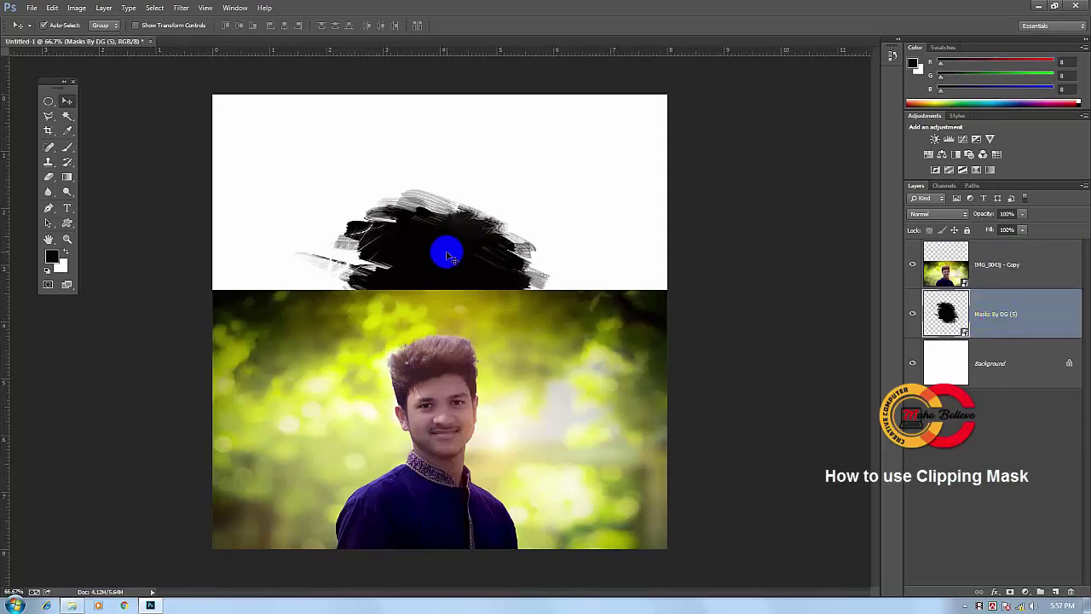
pyautogui.click(492, 358)
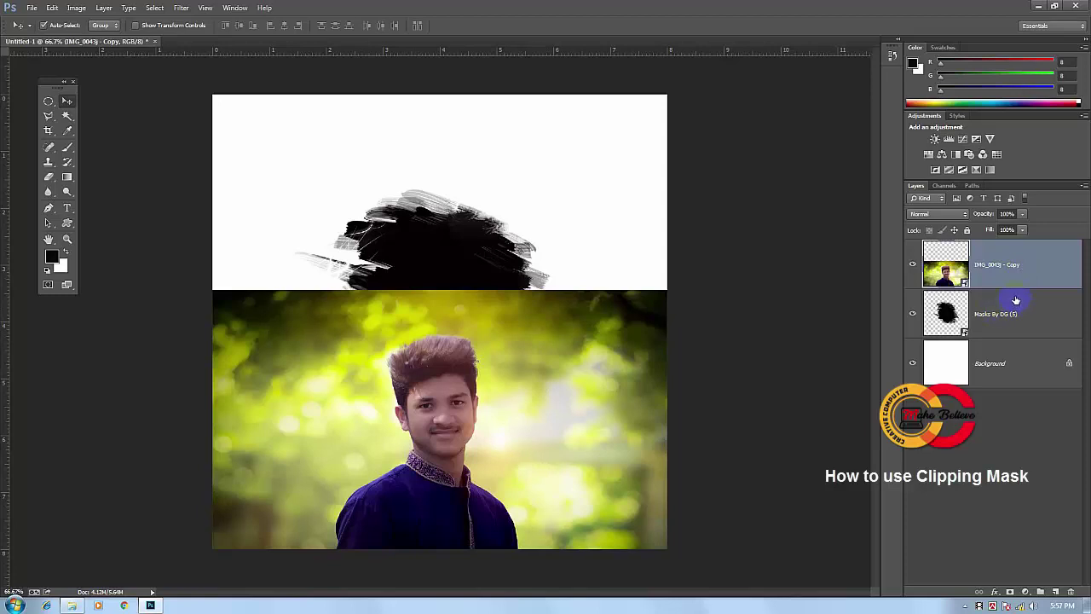
pyautogui.moveTo(978, 288); pyautogui.dragTo(1019, 275)
pyautogui.click(543, 305)
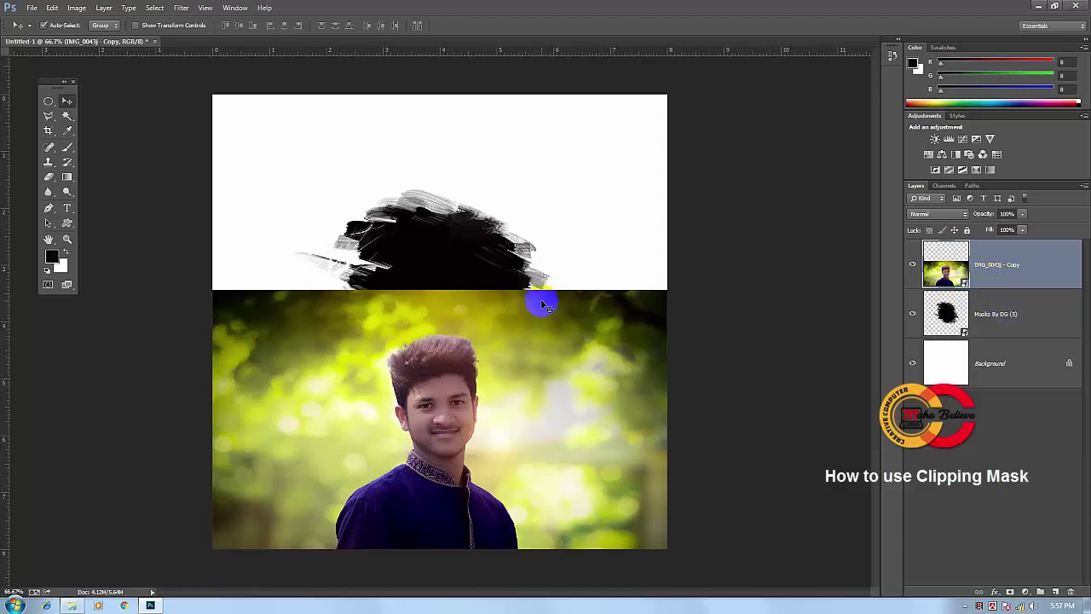
pyautogui.click(67, 101)
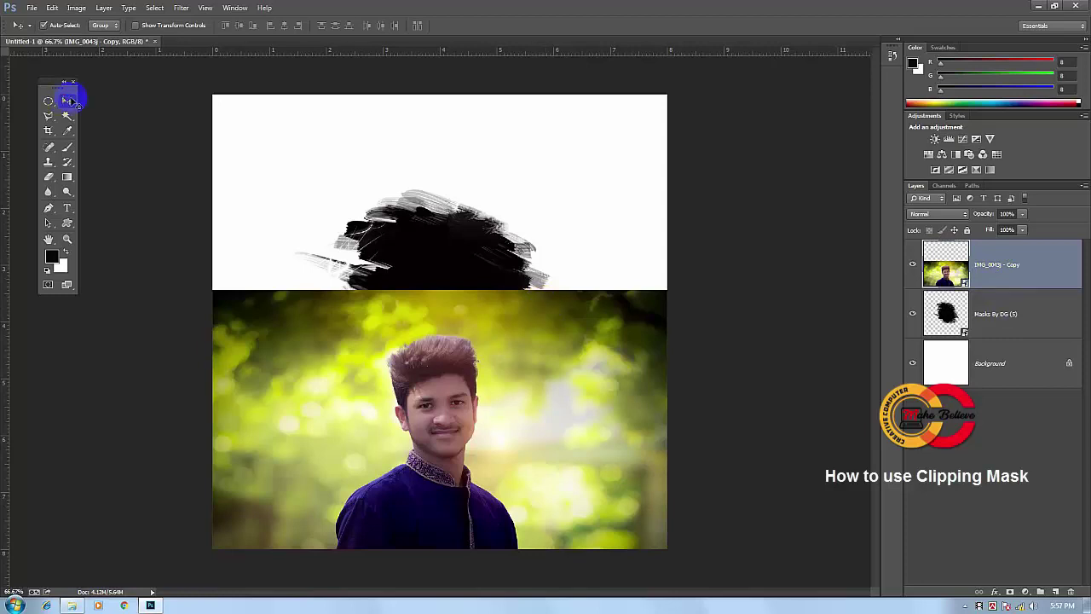
pyautogui.moveTo(479, 374); pyautogui.dragTo(482, 260)
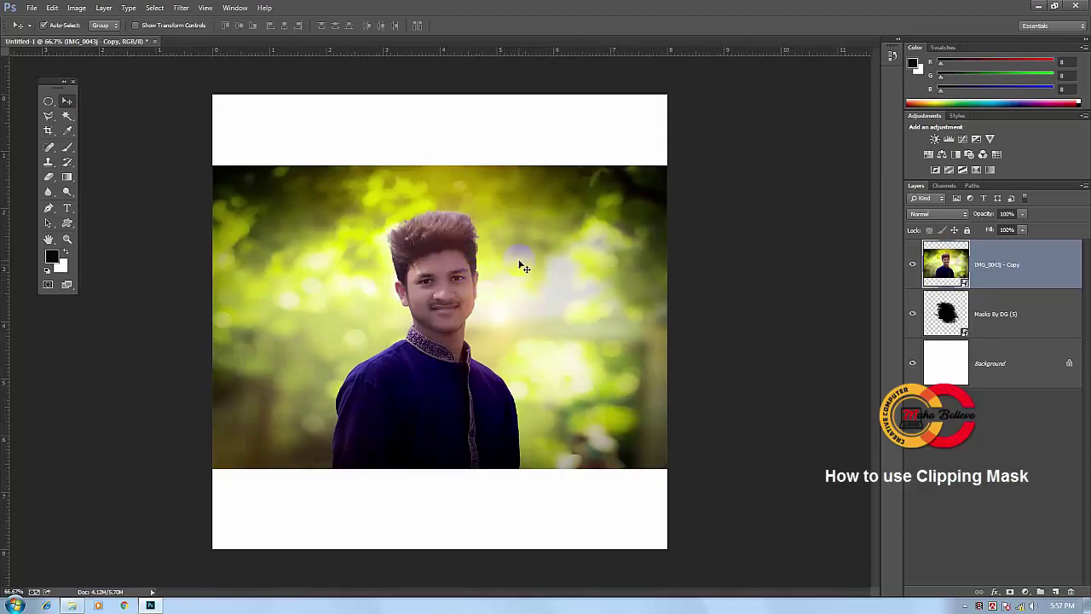
# Step: Move the portrait photo down to expose the mask, then nudge it slightly upward
pyautogui.moveTo(520, 260); pyautogui.dragTo(516, 373)
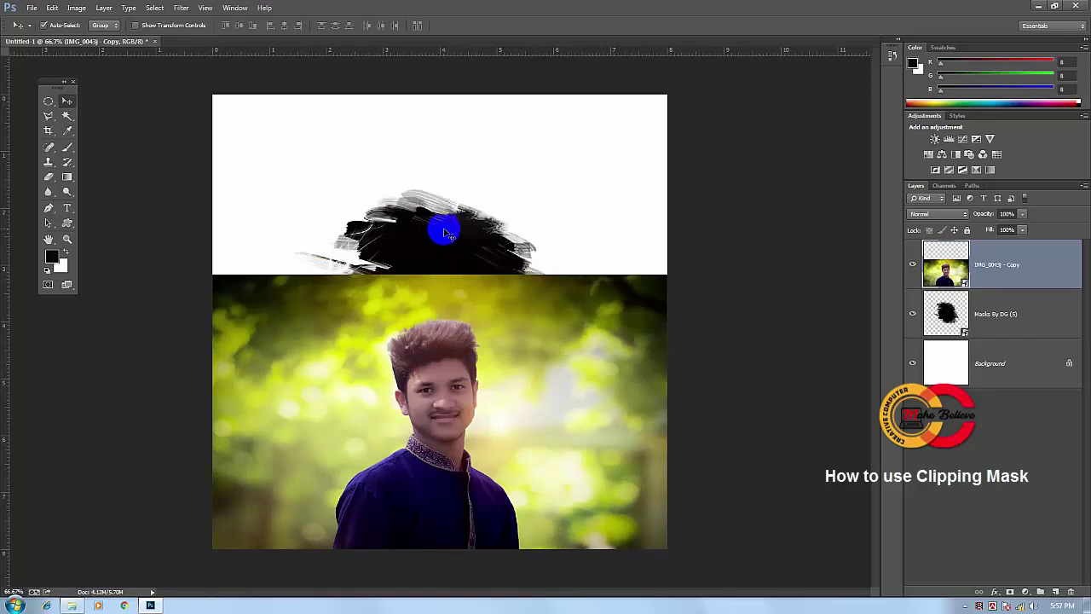
pyautogui.click(1004, 327)
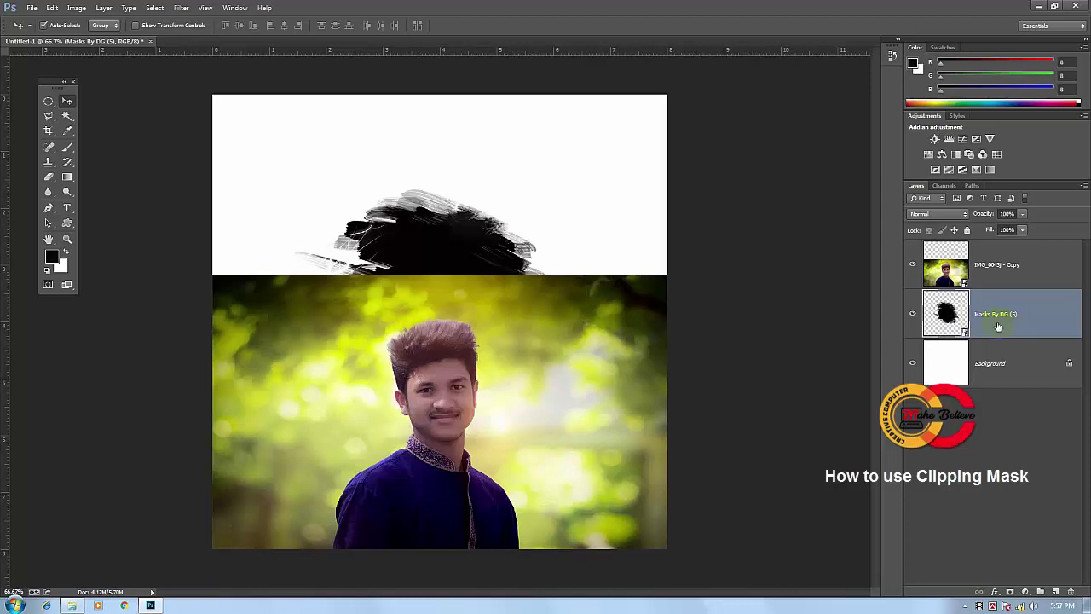
pyautogui.click(490, 374)
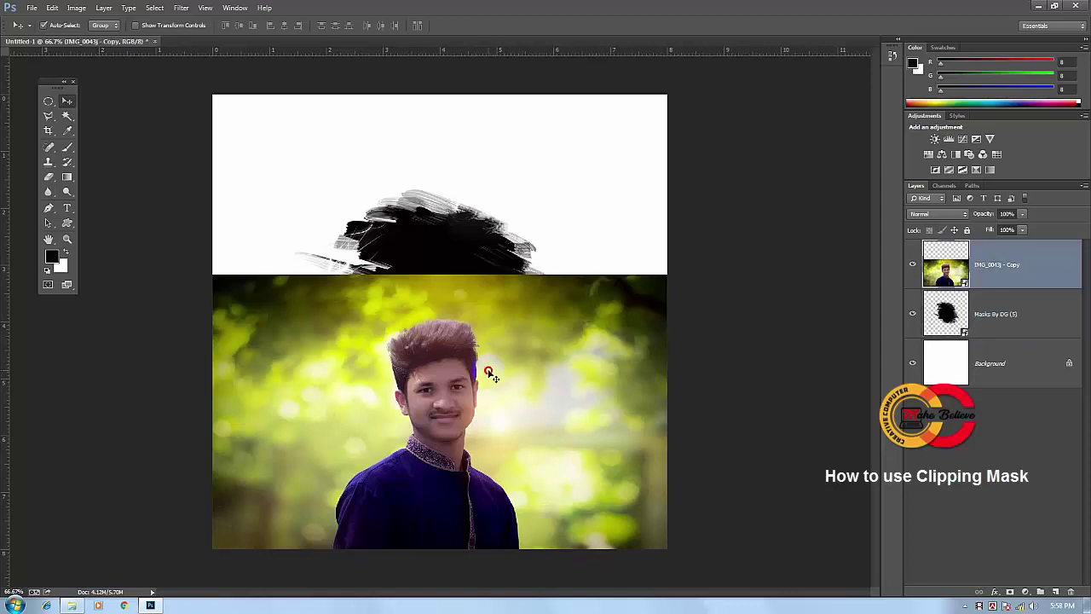
pyautogui.click(1000, 267)
pyautogui.click(594, 320)
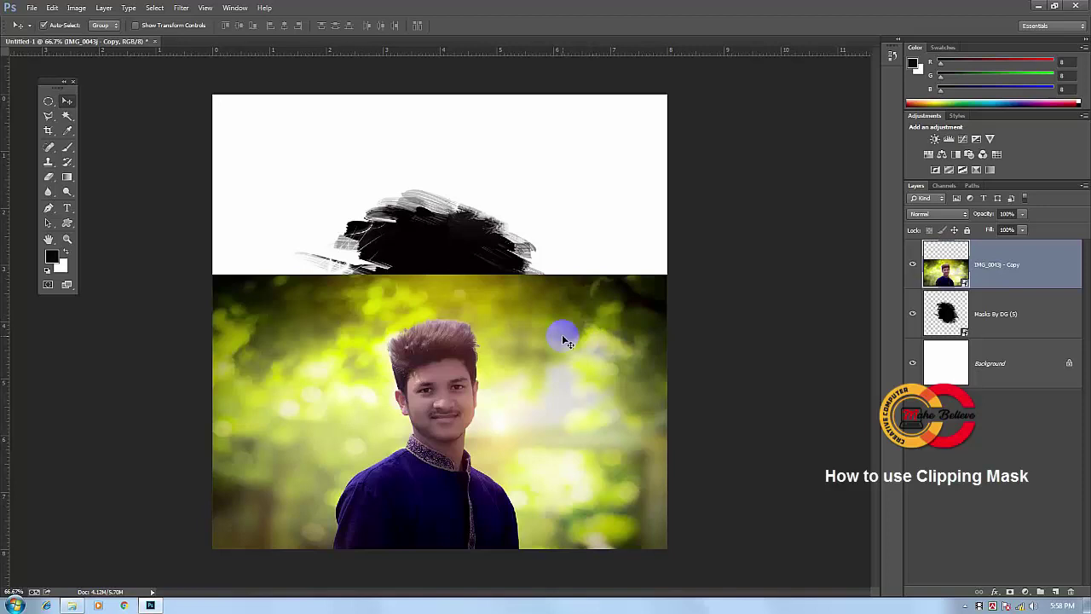
pyautogui.click(347, 324)
pyautogui.click(444, 318)
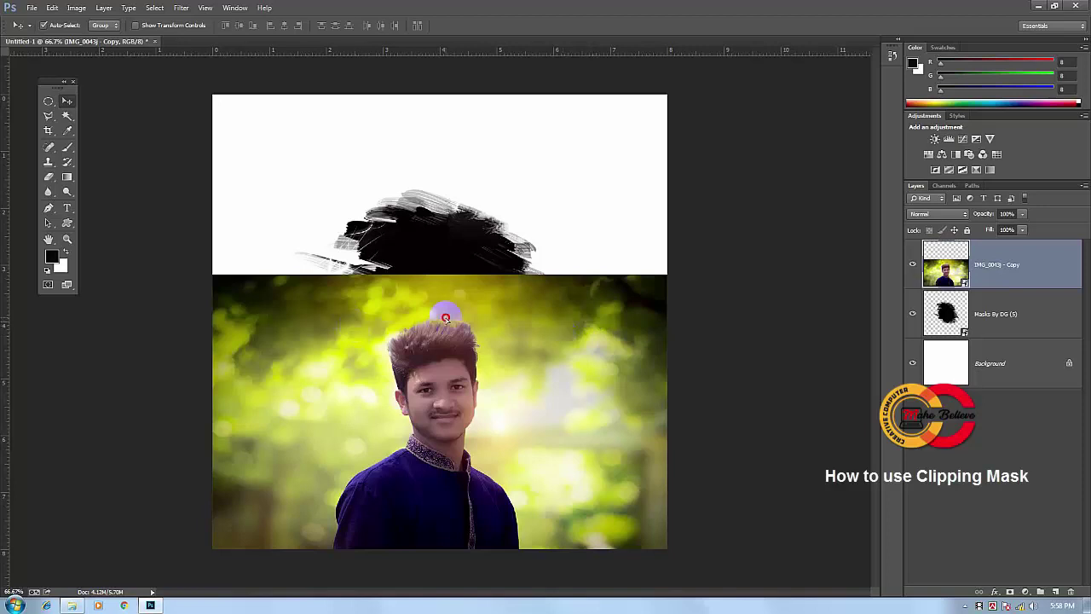
pyautogui.moveTo(445, 318); pyautogui.dragTo(442, 312)
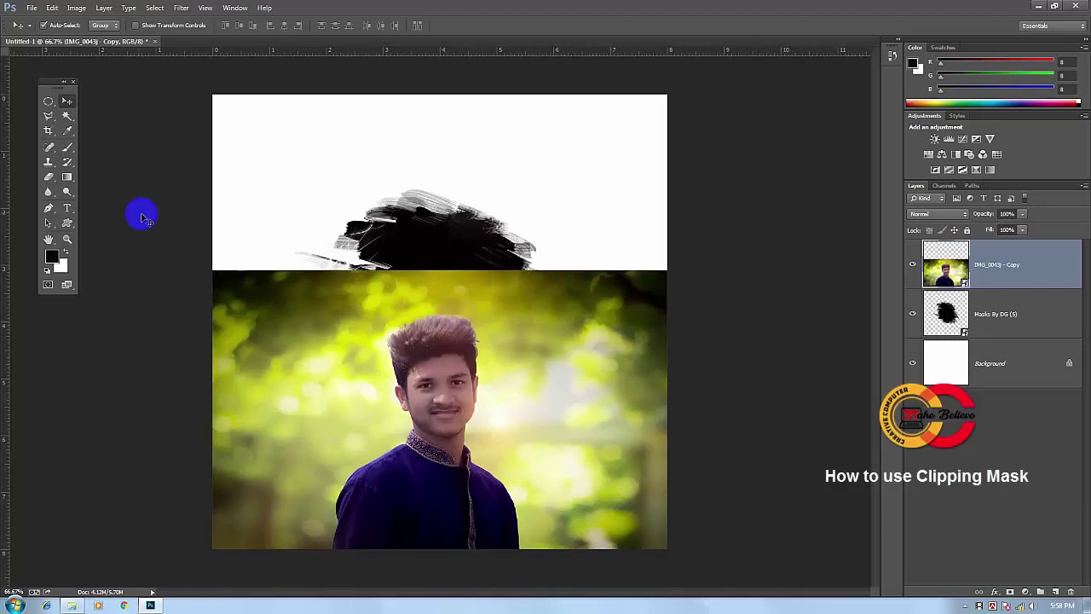
# Step: Toggle the Move tool's Auto-Select option off and on, then reselect layers on the canvas
pyautogui.click(66, 102)
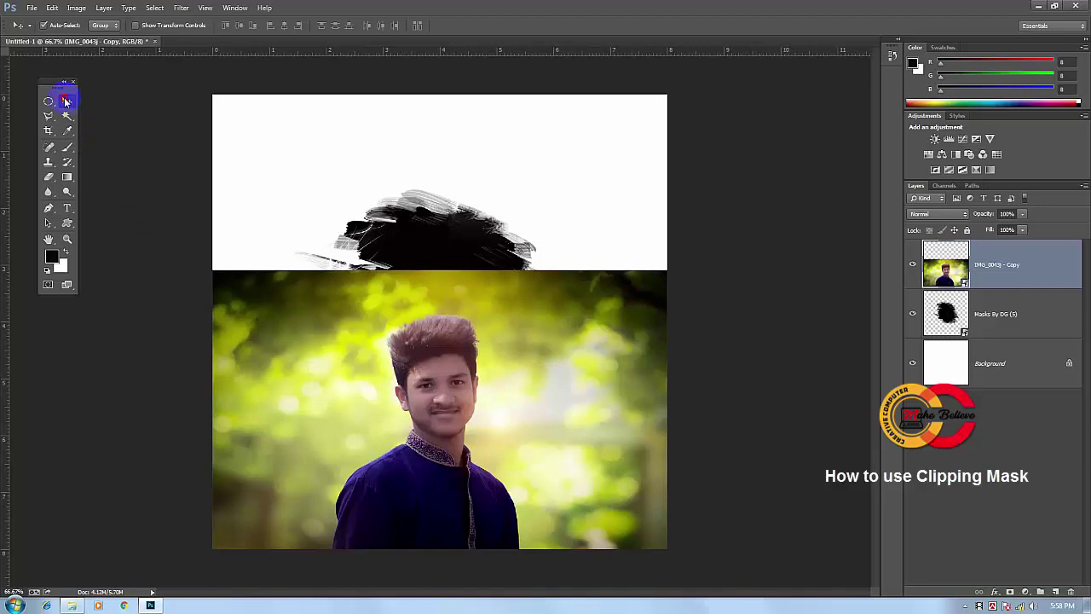
pyautogui.click(62, 36)
pyautogui.click(56, 27)
pyautogui.click(42, 27)
pyautogui.click(66, 26)
pyautogui.click(44, 26)
pyautogui.click(44, 27)
pyautogui.click(465, 384)
pyautogui.click(1079, 286)
pyautogui.click(532, 349)
pyautogui.click(434, 221)
pyautogui.click(434, 227)
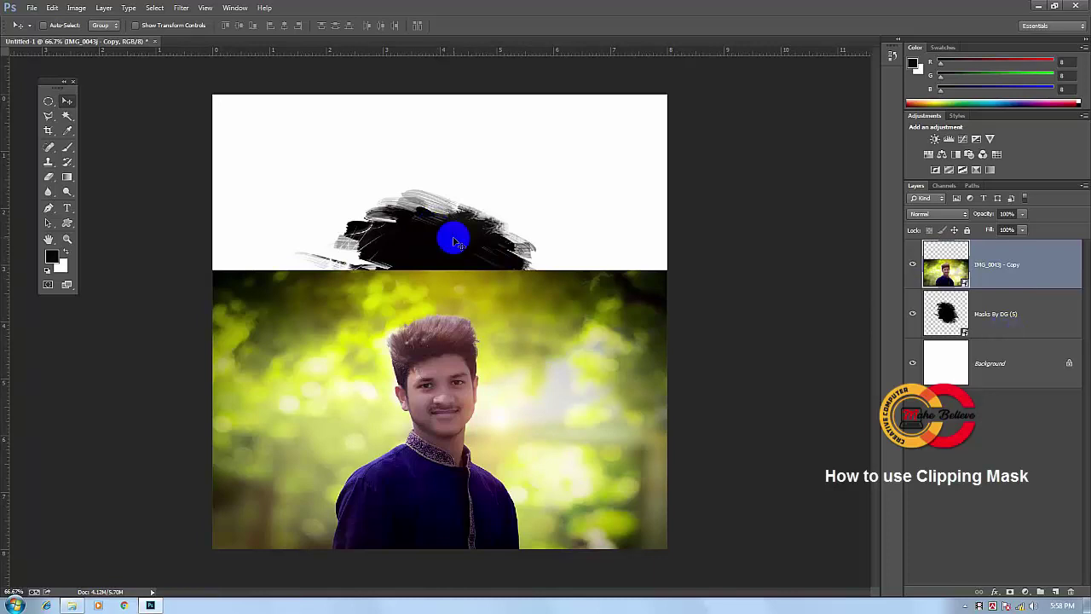
pyautogui.click(992, 318)
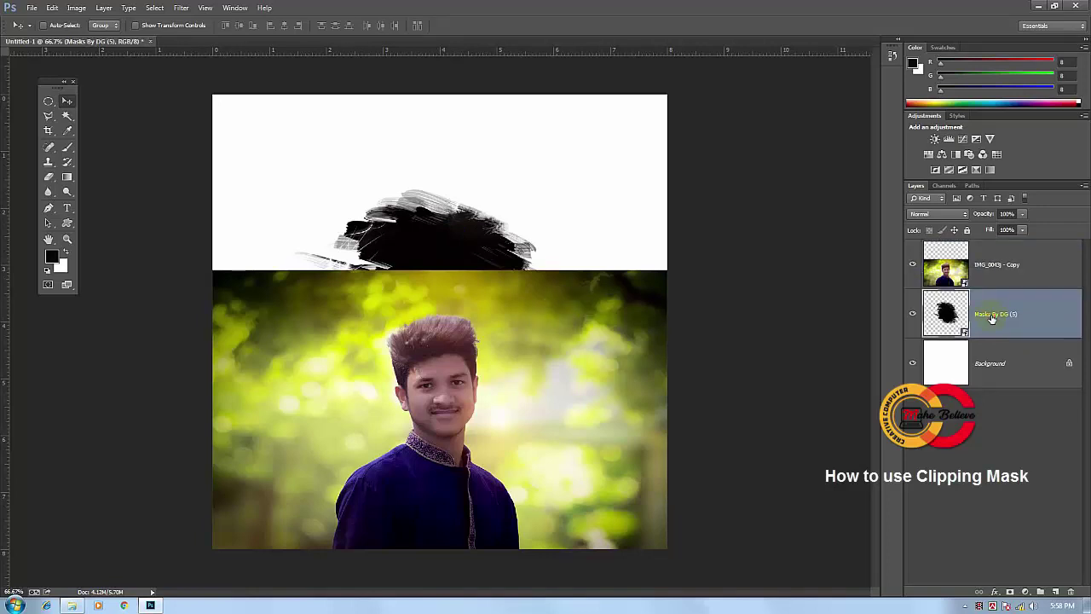
pyautogui.click(958, 315)
pyautogui.click(985, 264)
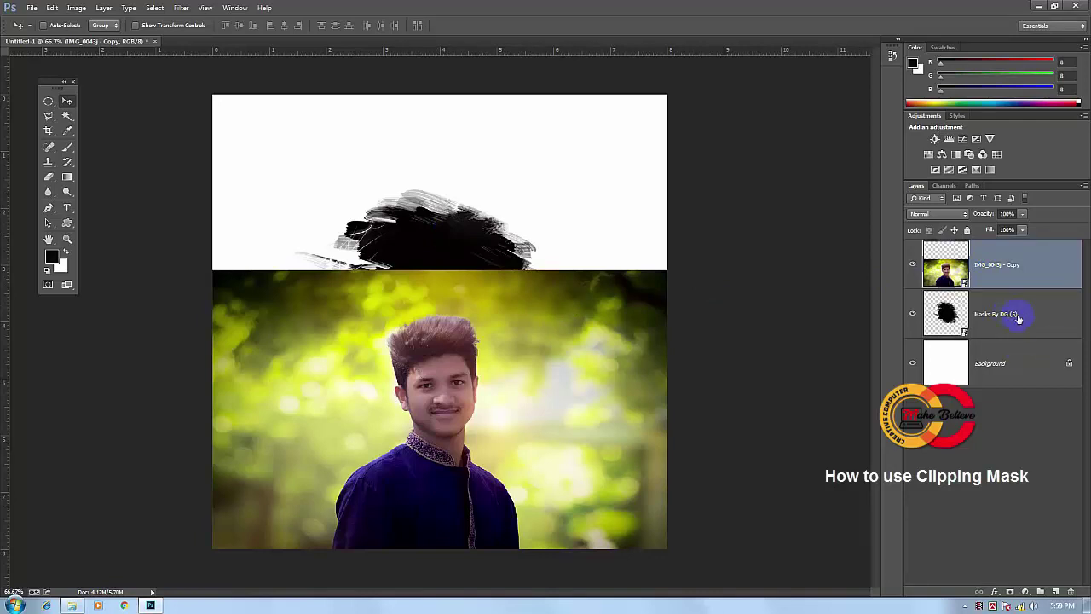
pyautogui.moveTo(1017, 318); pyautogui.dragTo(419, 370)
pyautogui.click(230, 72)
pyautogui.click(66, 102)
pyautogui.rightClick(69, 104)
pyautogui.click(44, 26)
pyautogui.click(44, 26)
pyautogui.click(496, 260)
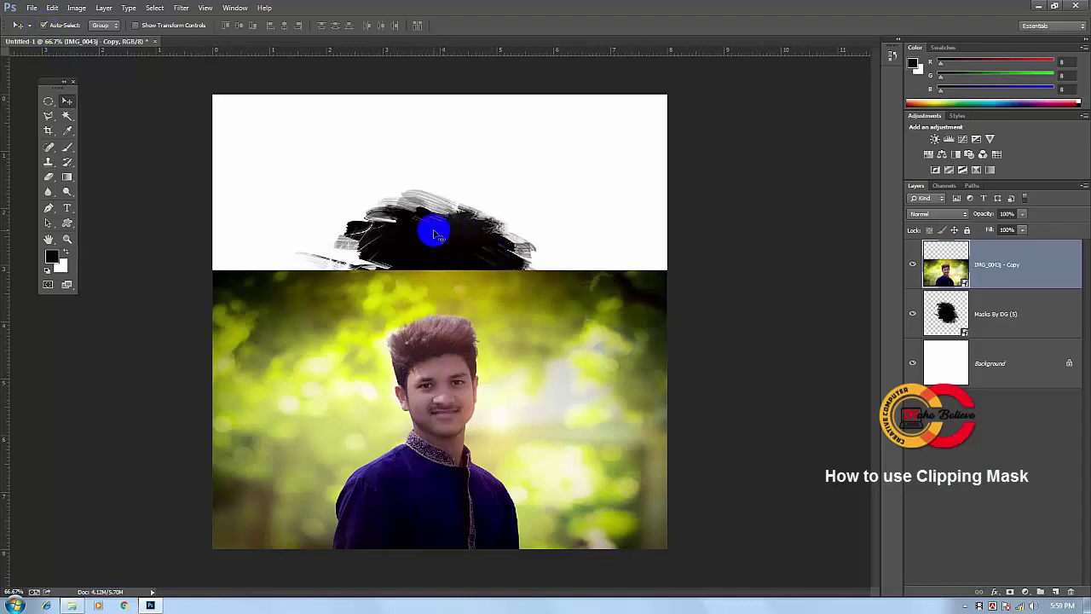
pyautogui.click(1029, 325)
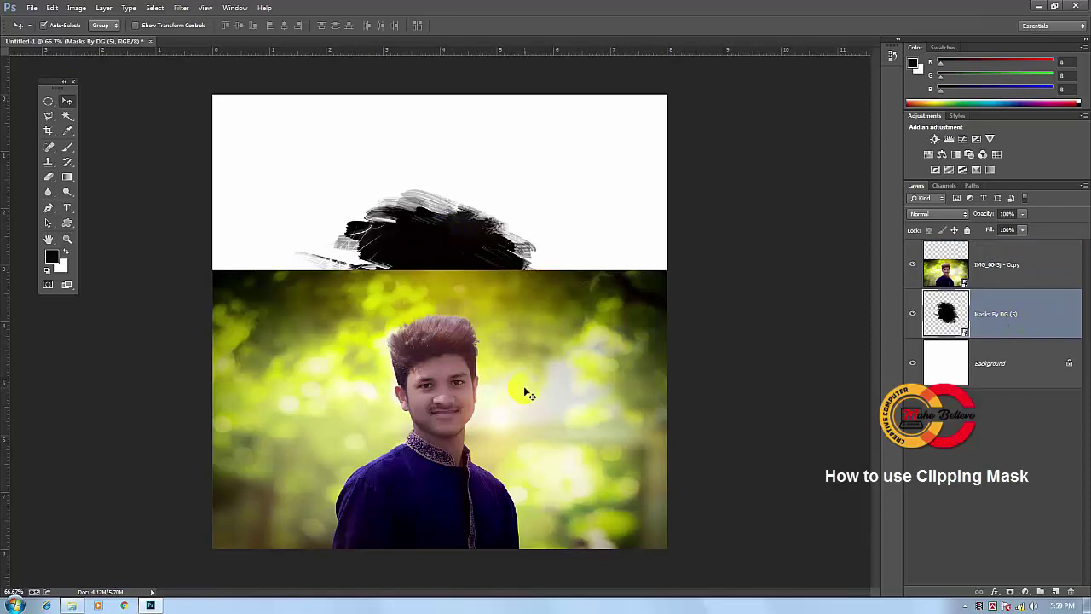
pyautogui.click(1009, 265)
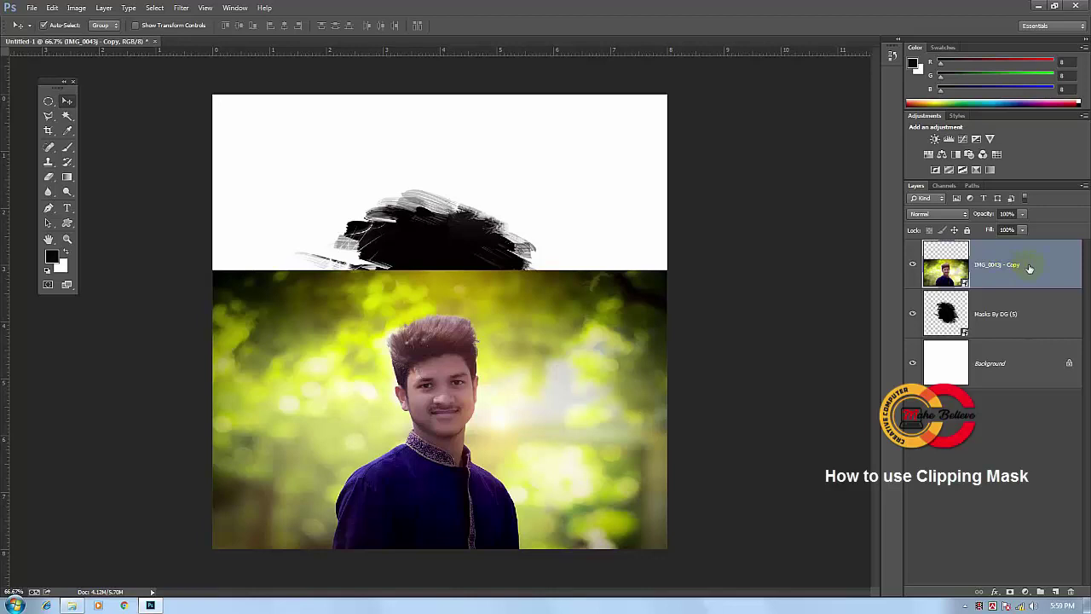
pyautogui.click(491, 313)
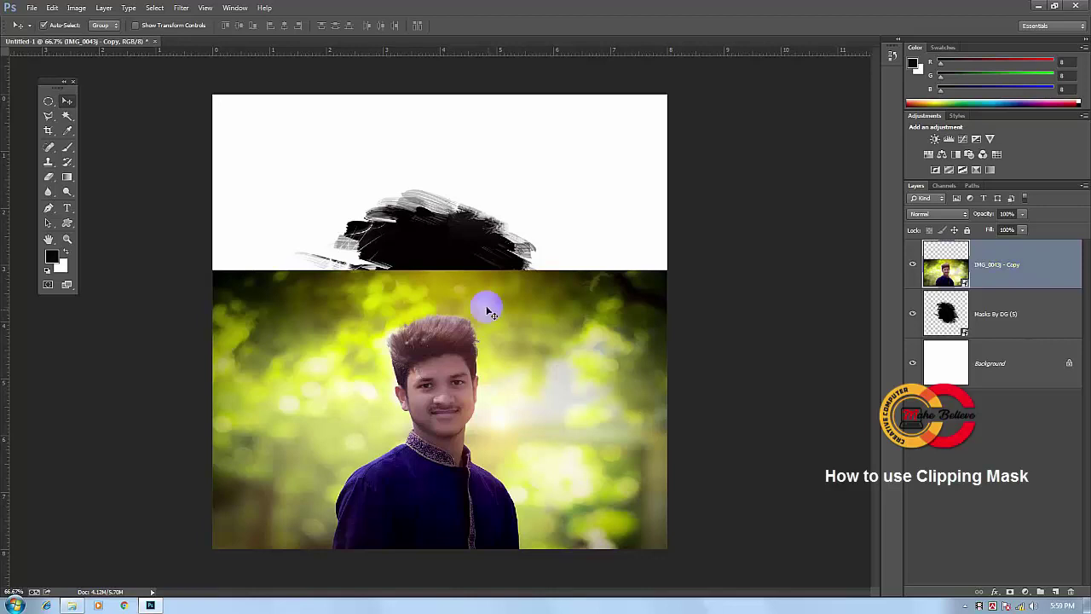
pyautogui.click(72, 101)
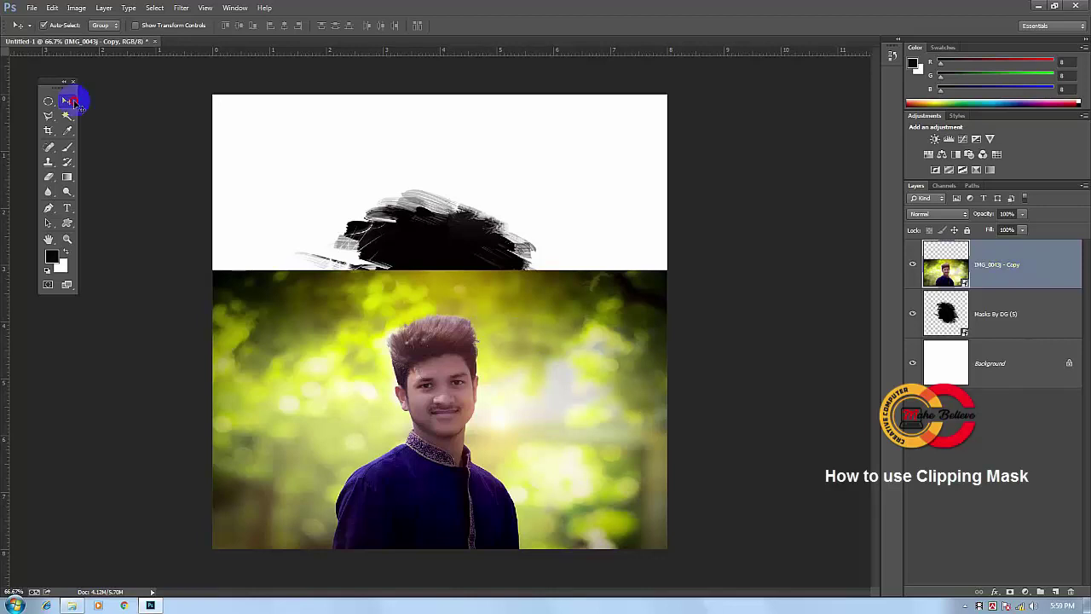
# Step: Move the portrait photo up over the brush stroke and apply Create Clipping Mask
pyautogui.moveTo(514, 404); pyautogui.dragTo(516, 305)
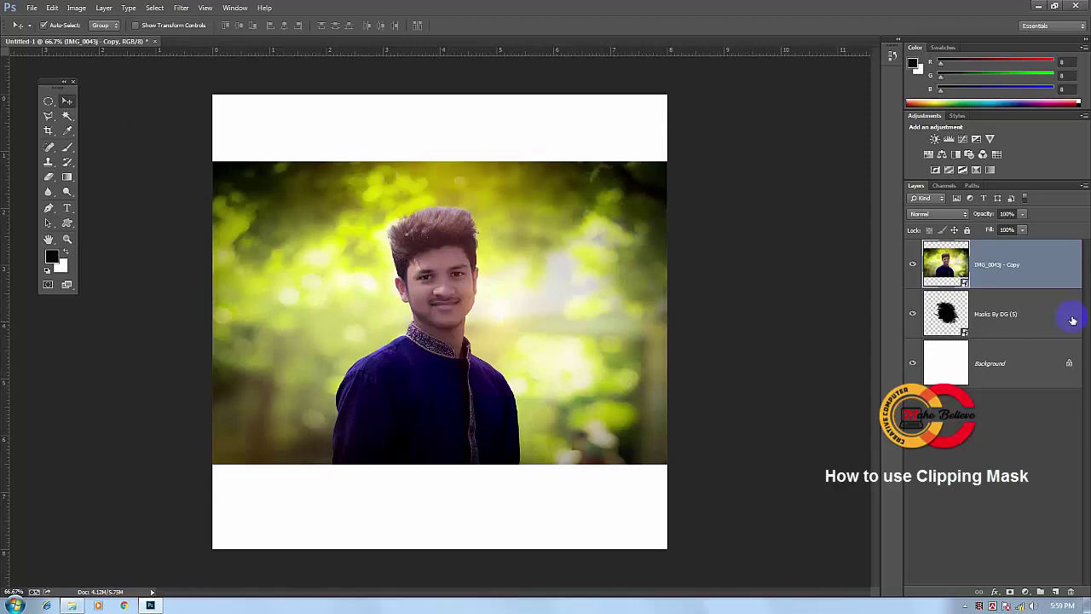
pyautogui.rightClick(993, 260)
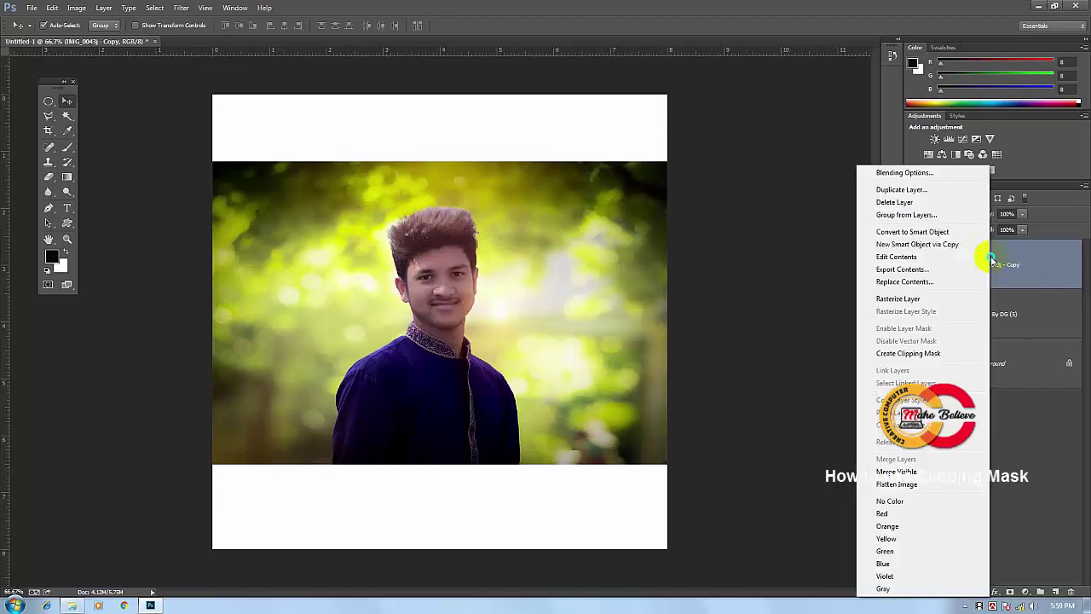
pyautogui.click(917, 354)
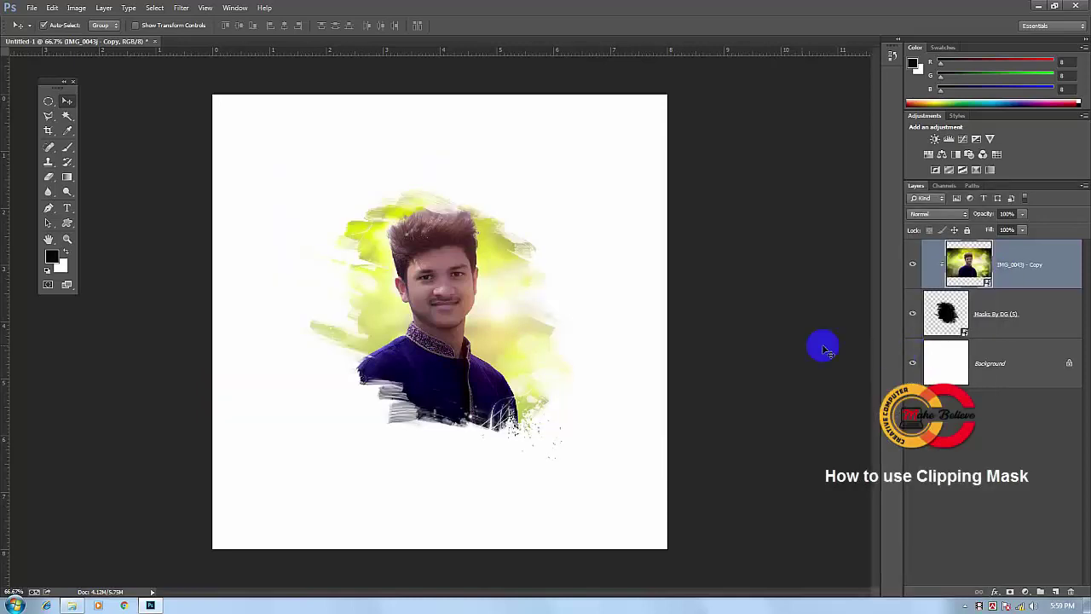
pyautogui.click(457, 246)
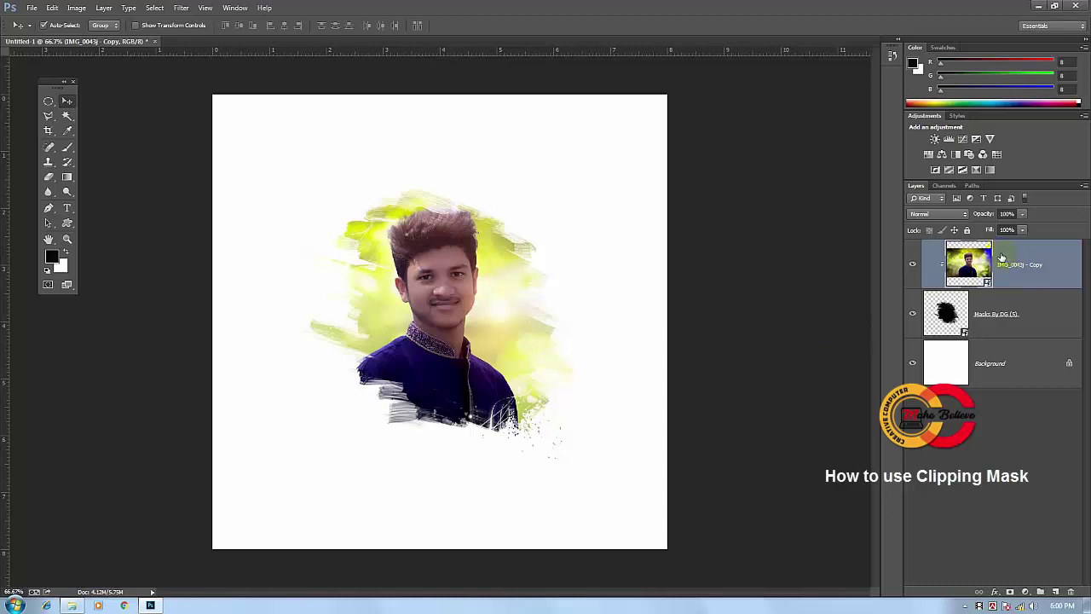
# Step: Release the clipping mask on the IMG_0043 - Copy layer so the full photo shows
pyautogui.rightClick(999, 257)
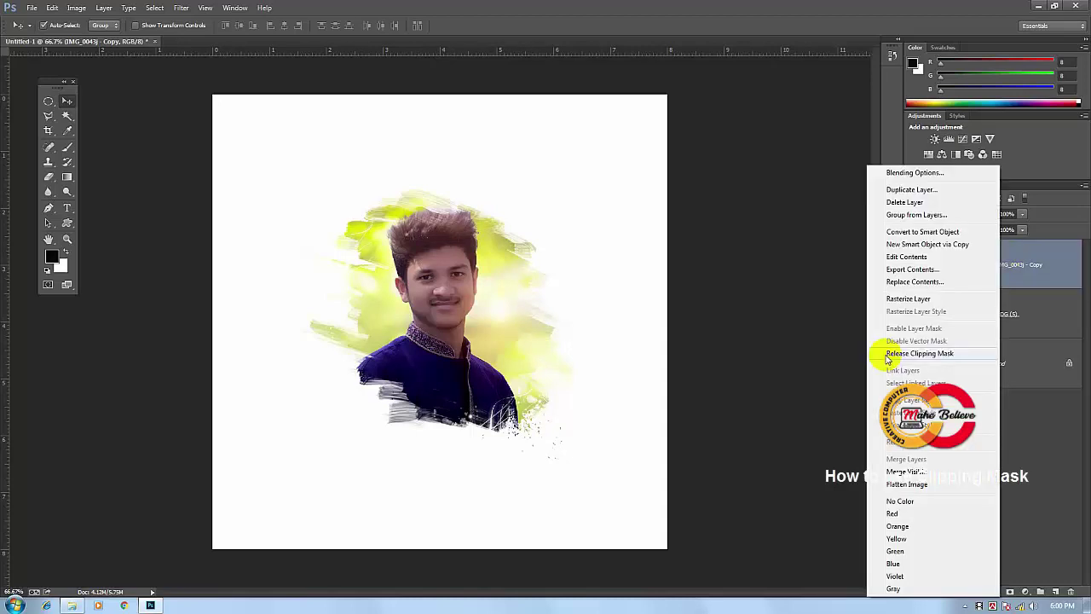
pyautogui.click(943, 357)
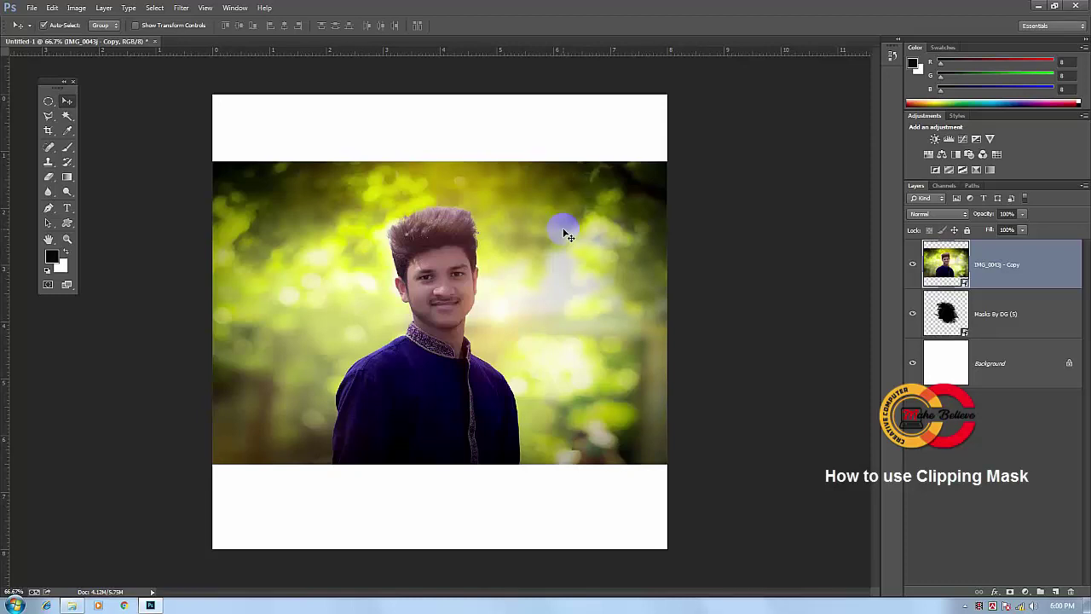
pyautogui.press('alt')
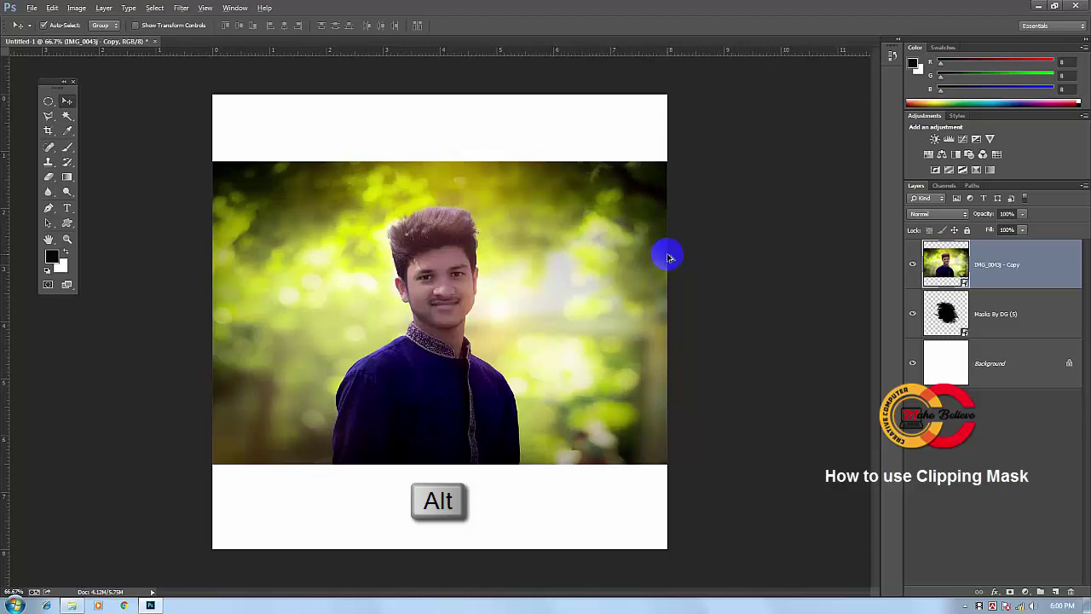
pyautogui.click(1000, 267)
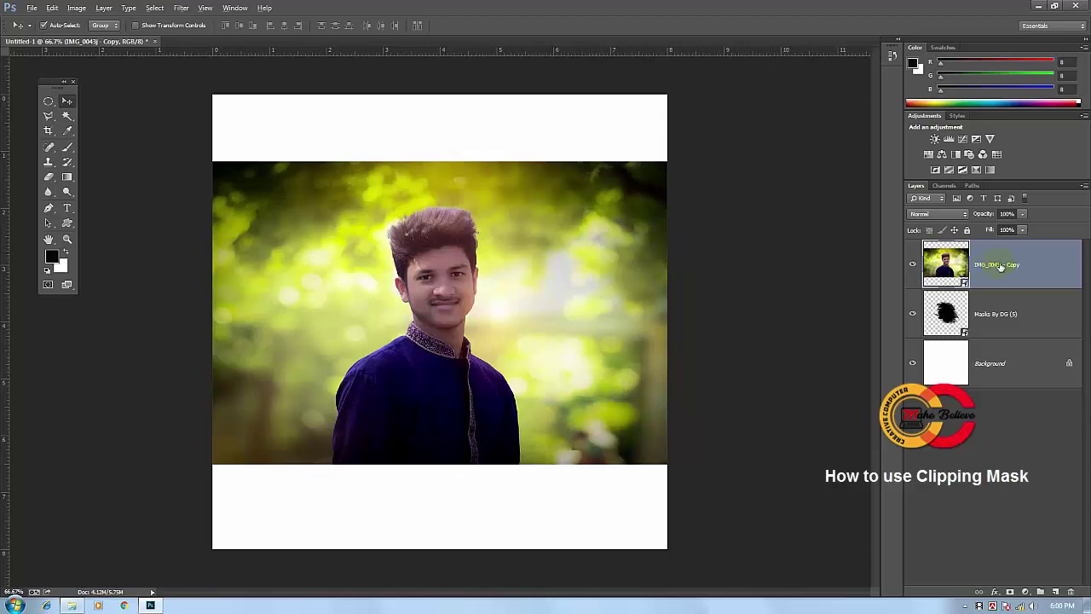
pyautogui.rightClick(1000, 317)
pyautogui.click(993, 272)
pyautogui.rightClick(1001, 285)
pyautogui.keyDown('alt'); pyautogui.click(989, 287); pyautogui.keyUp('alt')
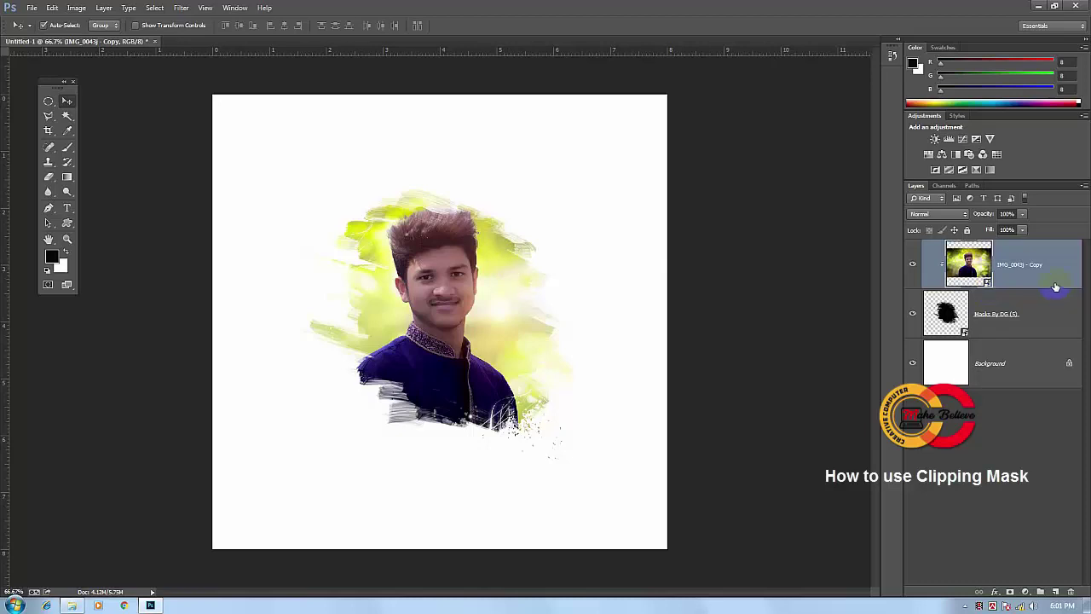
pyautogui.press('shift')
pyautogui.keyDown('alt'); pyautogui.click(1000, 284); pyautogui.keyUp('alt')
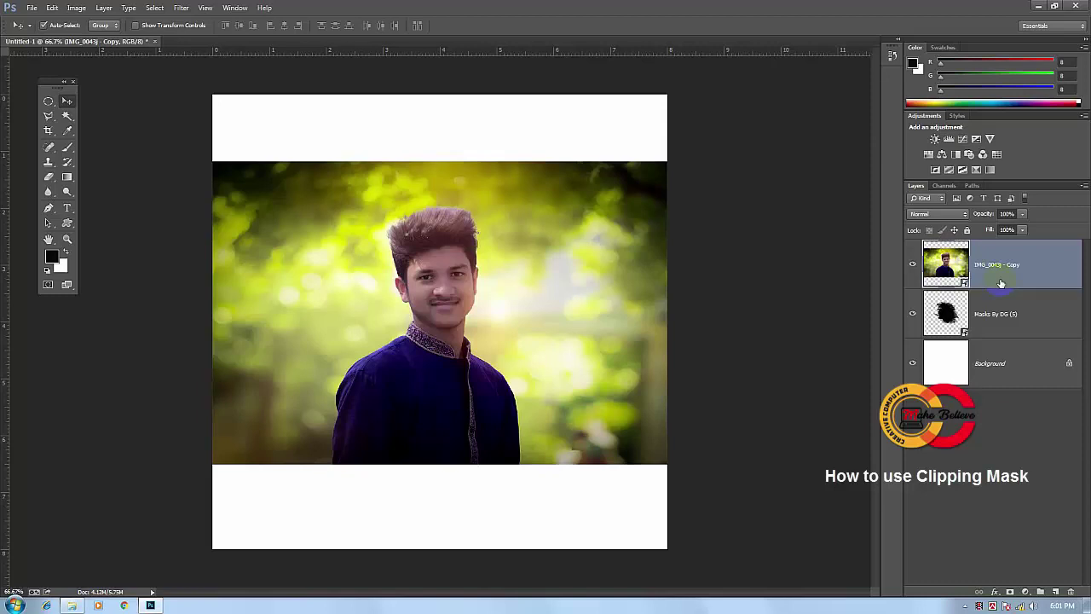
# Step: Shift the photo down, move the Masks By DG (5) stroke up, then reposition the photo
pyautogui.moveTo(529, 238); pyautogui.dragTo(530, 402)
pyautogui.click(490, 234)
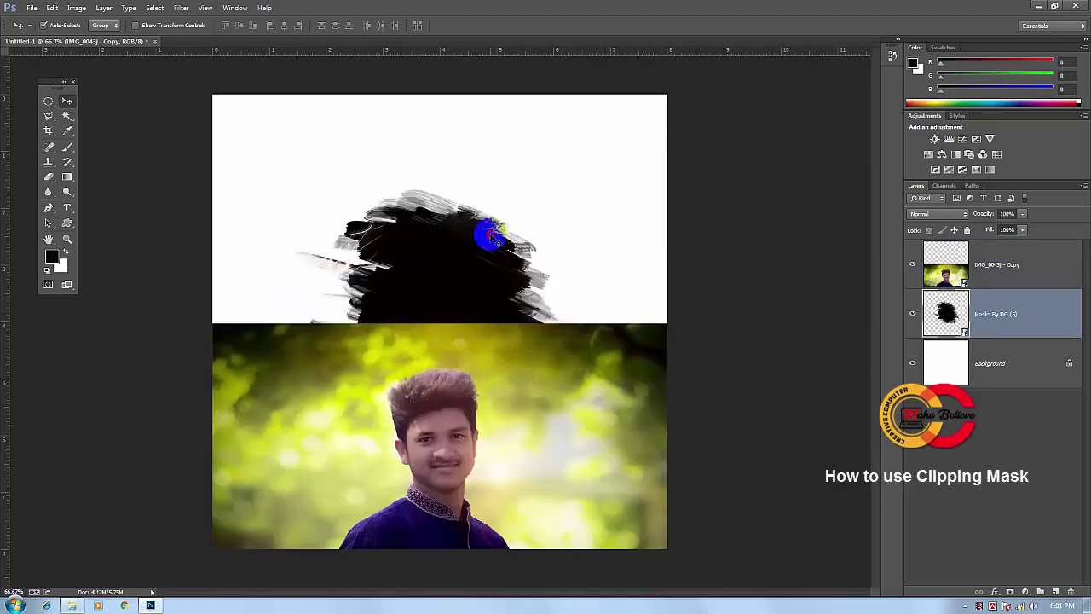
pyautogui.moveTo(491, 236)
pyautogui.mouseDown()
pyautogui.moveTo(465, 198)
pyautogui.moveTo(465, 211)
pyautogui.moveTo(492, 219)
pyautogui.moveTo(554, 404)
pyautogui.moveTo(566, 311)
pyautogui.moveTo(555, 252)
pyautogui.moveTo(570, 273)
pyautogui.mouseUp()
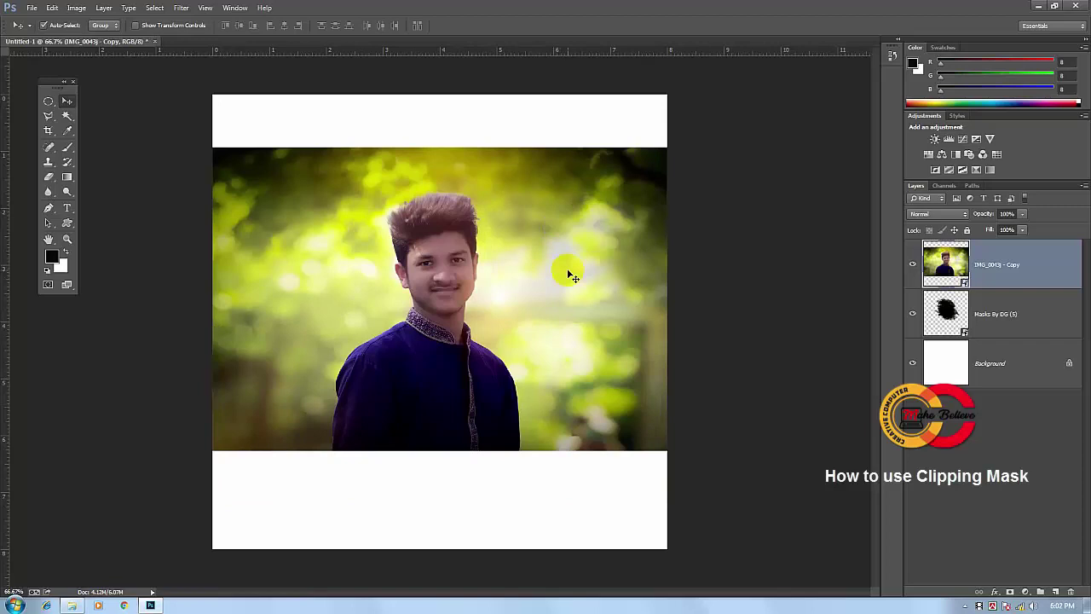
pyautogui.click(116, 84)
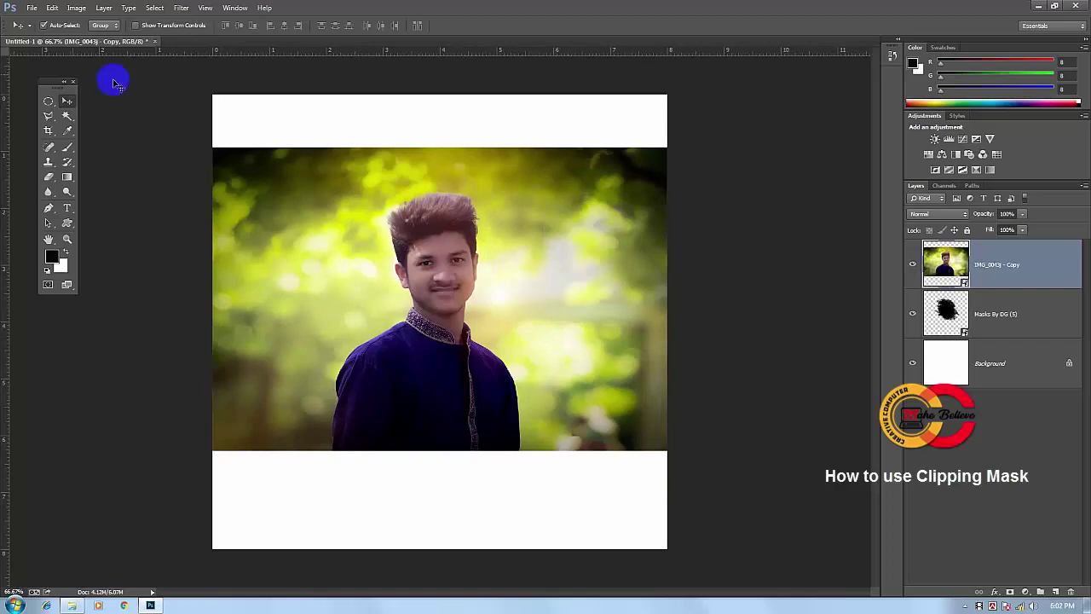
# Step: Create a new white 1200 × 1200 px, 150 ppi document from File > New
pyautogui.click(31, 7)
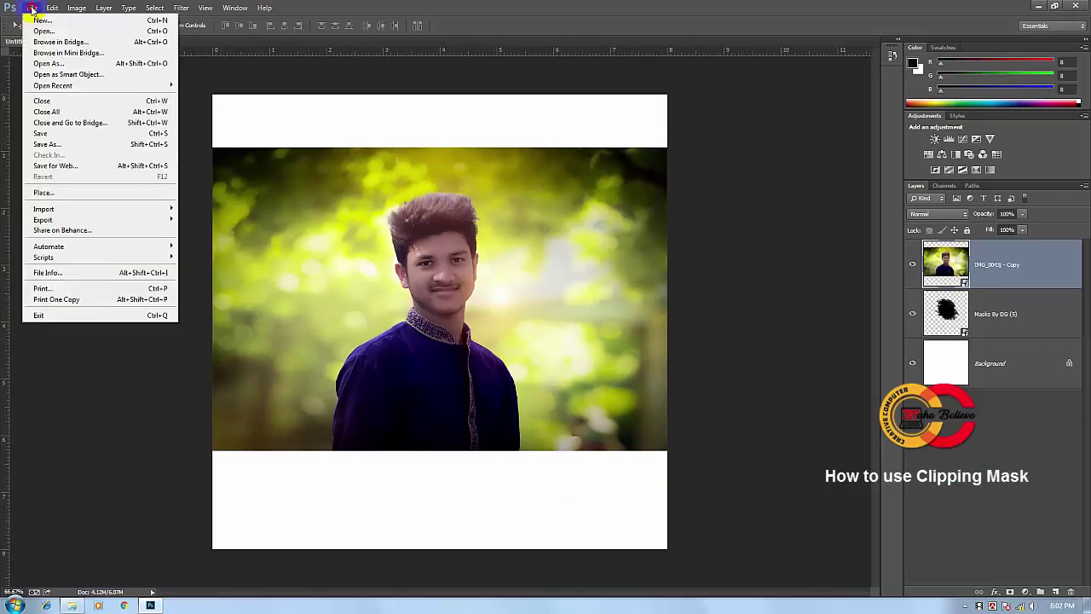
pyautogui.click(41, 20)
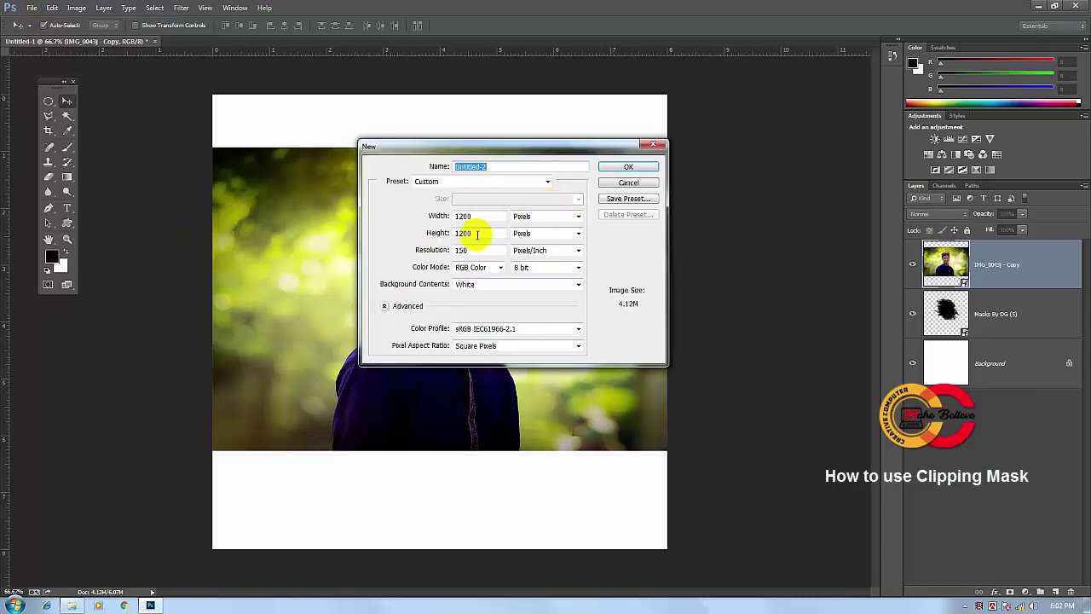
pyautogui.click(642, 168)
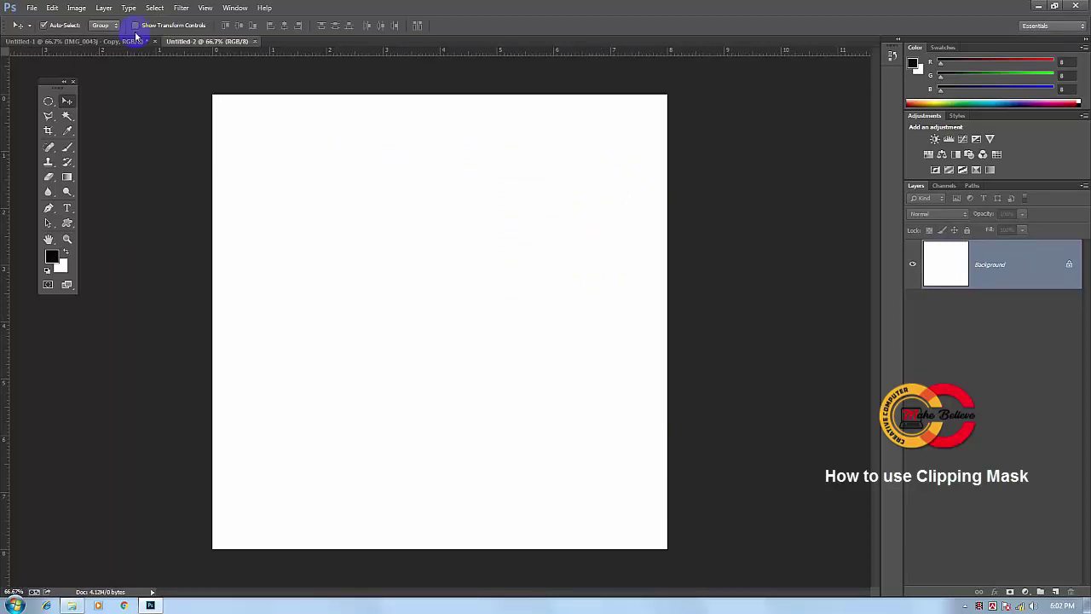
# Step: Switch from the Rectangle tool to the Custom Shape Tool
pyautogui.click(292, 9)
pyautogui.moveTo(53, 82); pyautogui.dragTo(53, 90)
pyautogui.moveTo(67, 229); pyautogui.dragTo(108, 228)
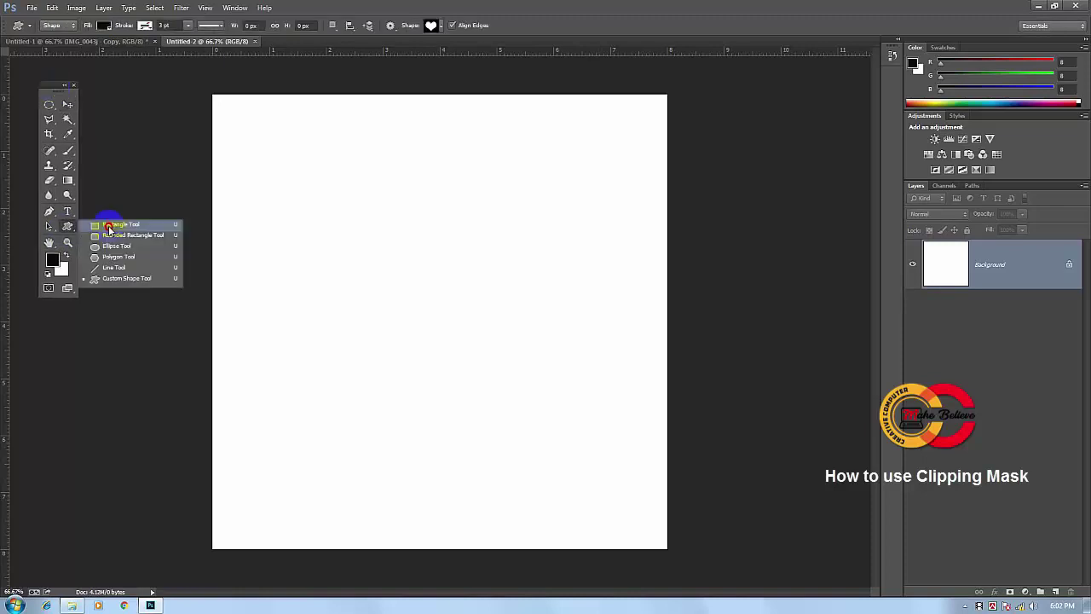
pyautogui.click(109, 225)
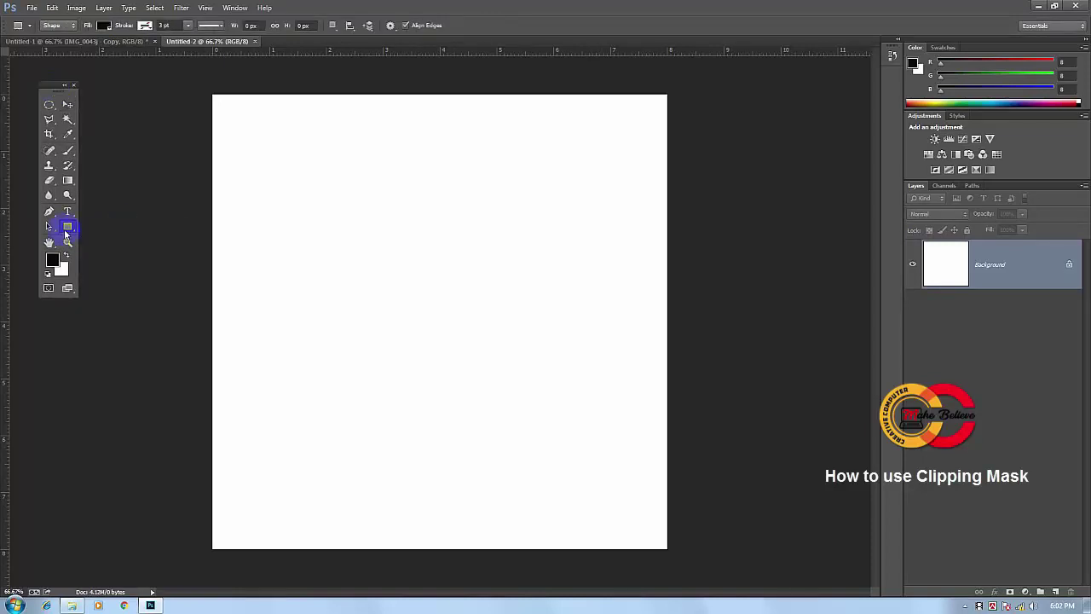
pyautogui.rightClick(68, 228)
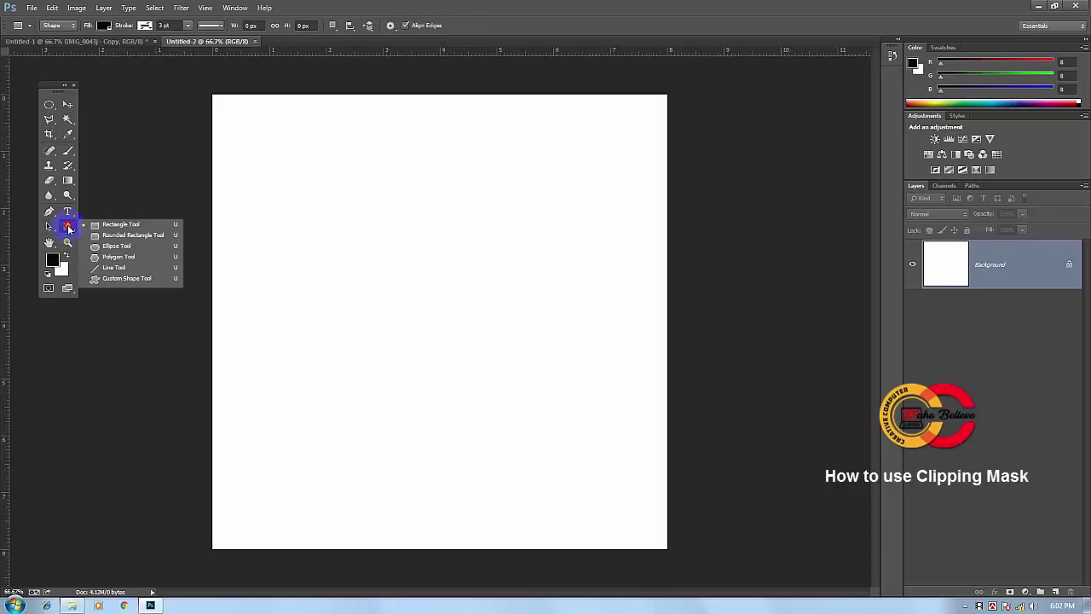
pyautogui.click(134, 279)
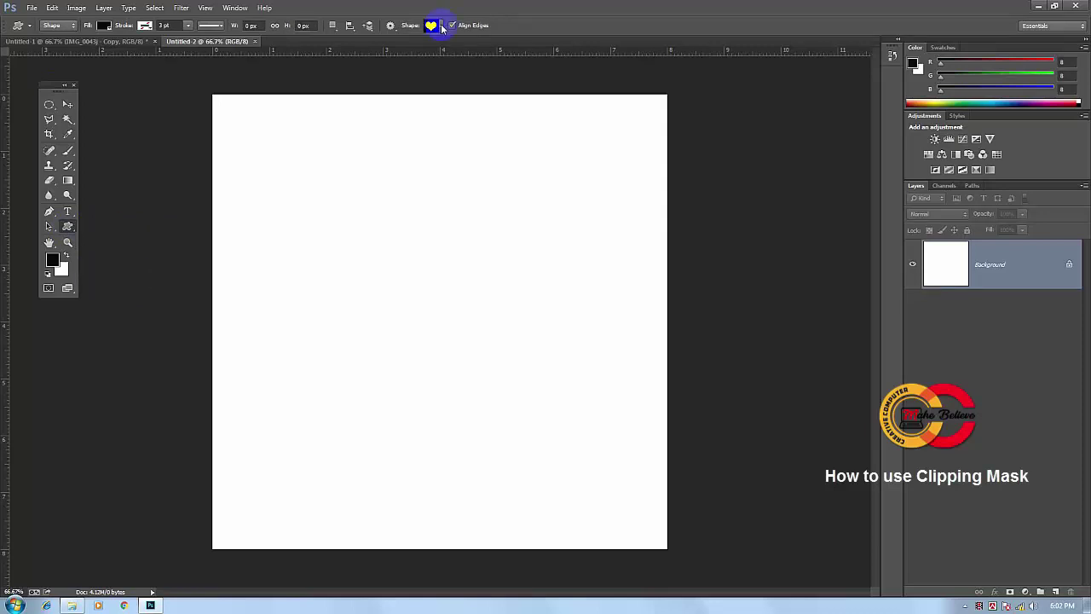
# Step: Append the All shapes set to the shape picker and choose the heart shape
pyautogui.click(442, 27)
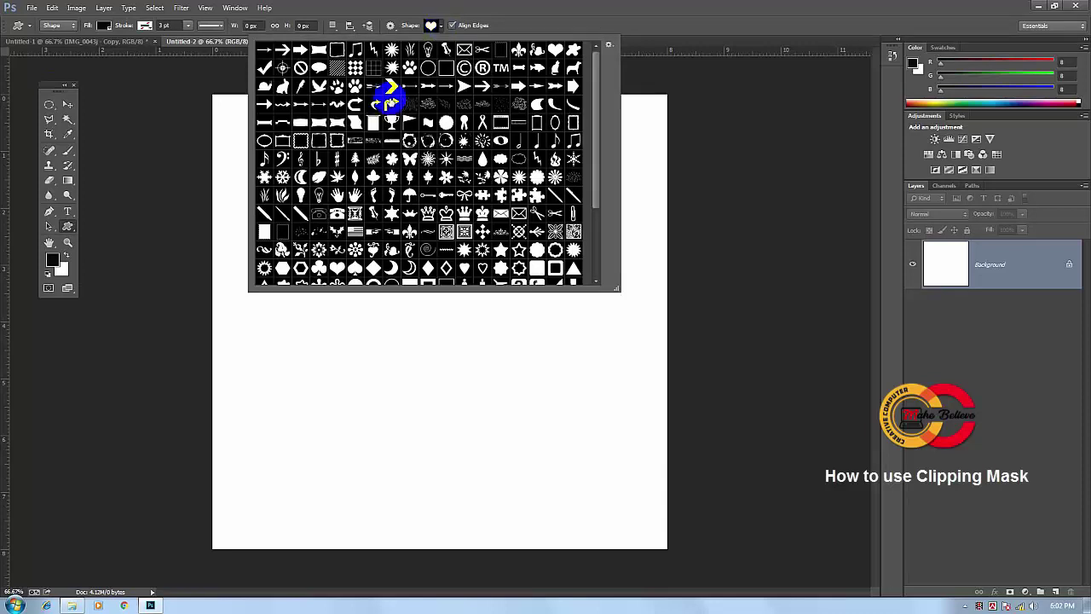
pyautogui.click(609, 46)
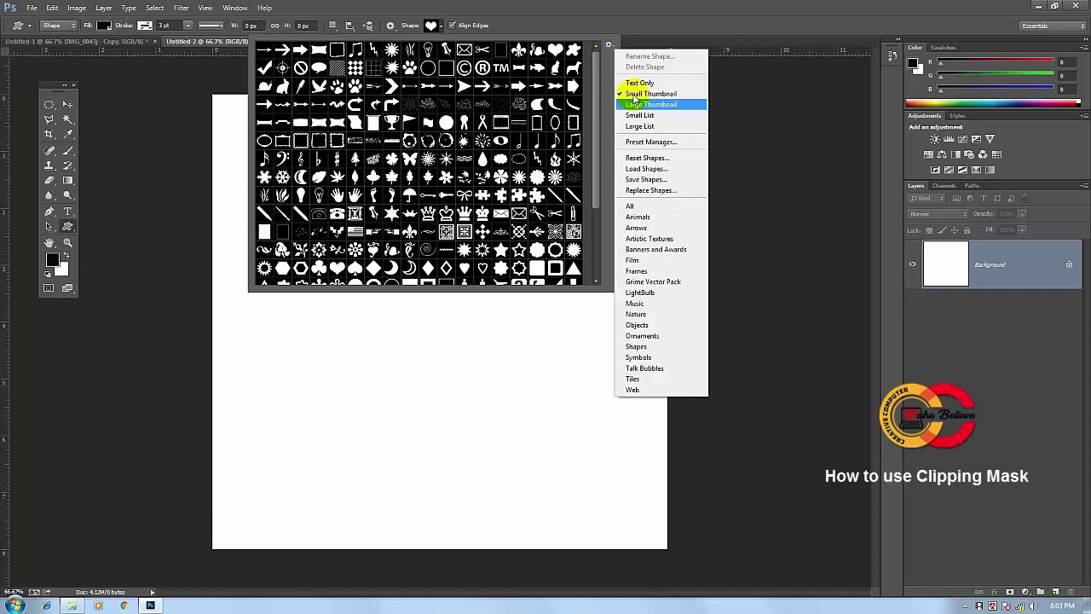
pyautogui.click(631, 206)
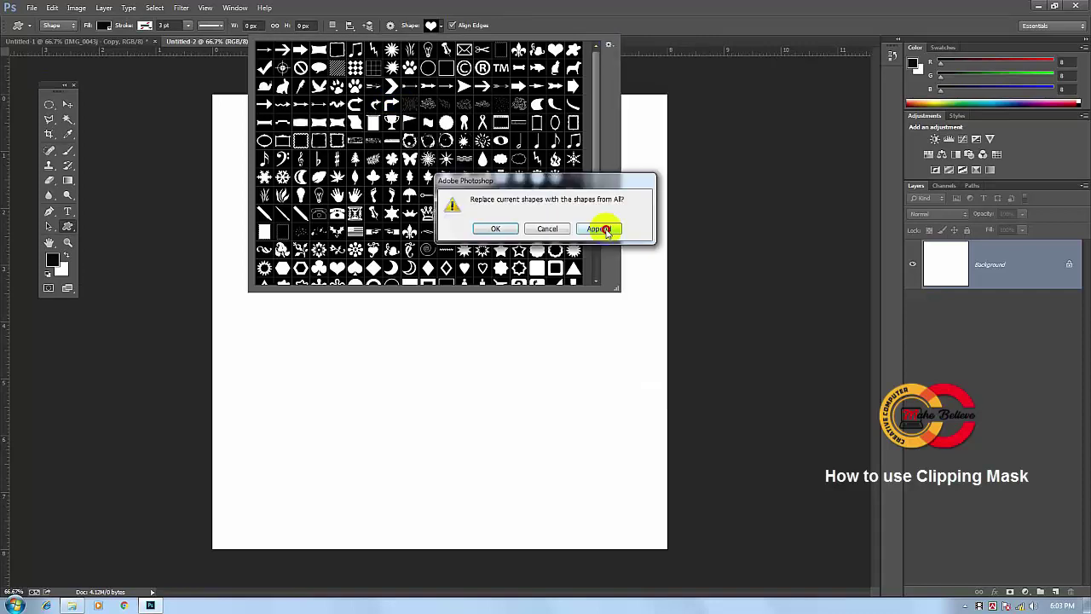
pyautogui.click(599, 229)
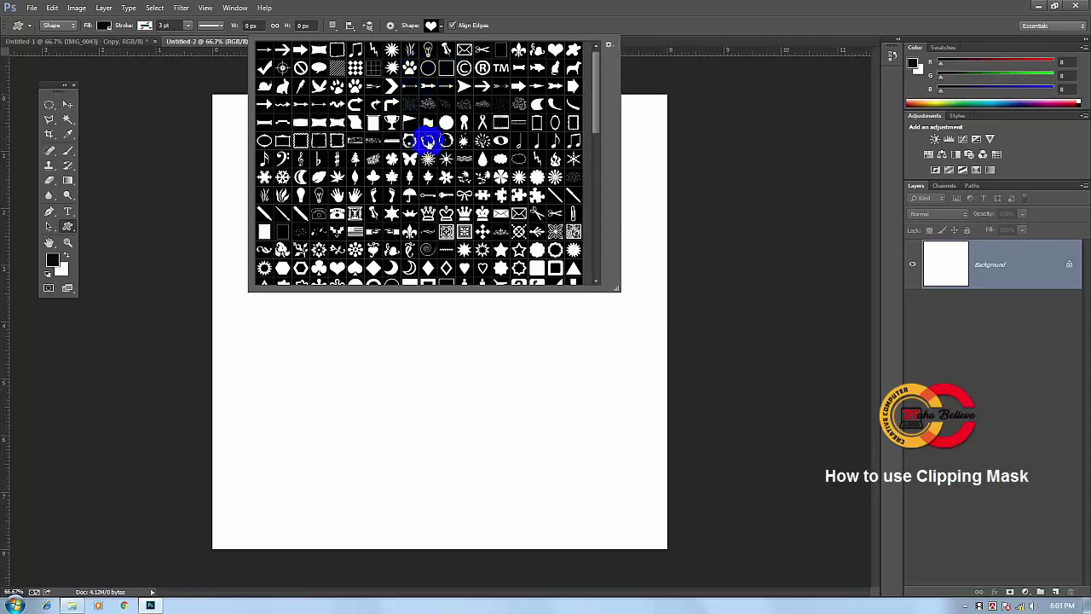
pyautogui.click(391, 156)
pyautogui.click(382, 179)
pyautogui.moveTo(595, 96); pyautogui.dragTo(595, 127)
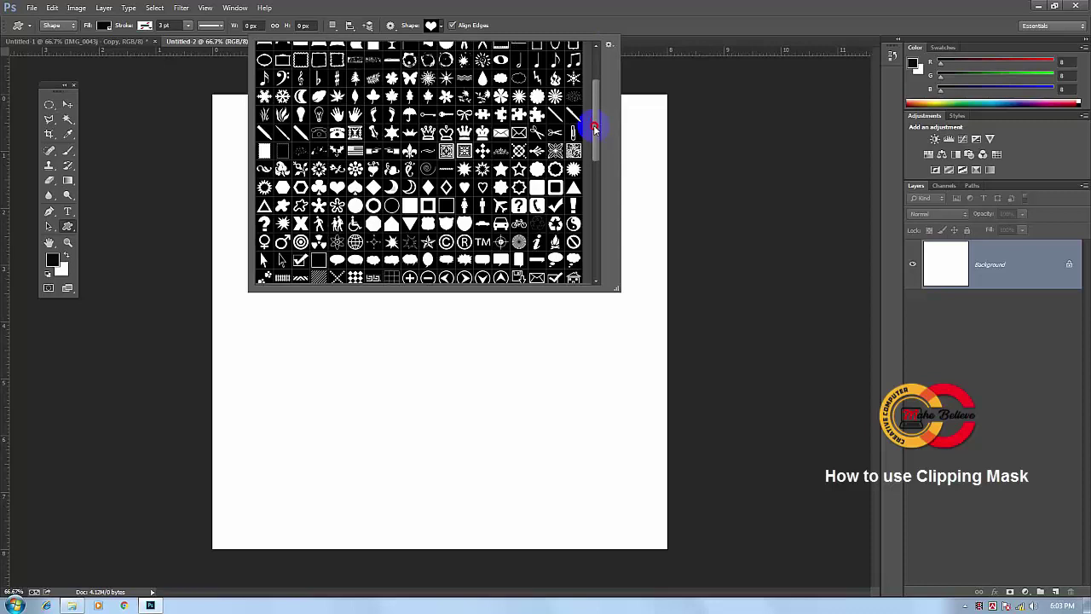
pyautogui.click(337, 187)
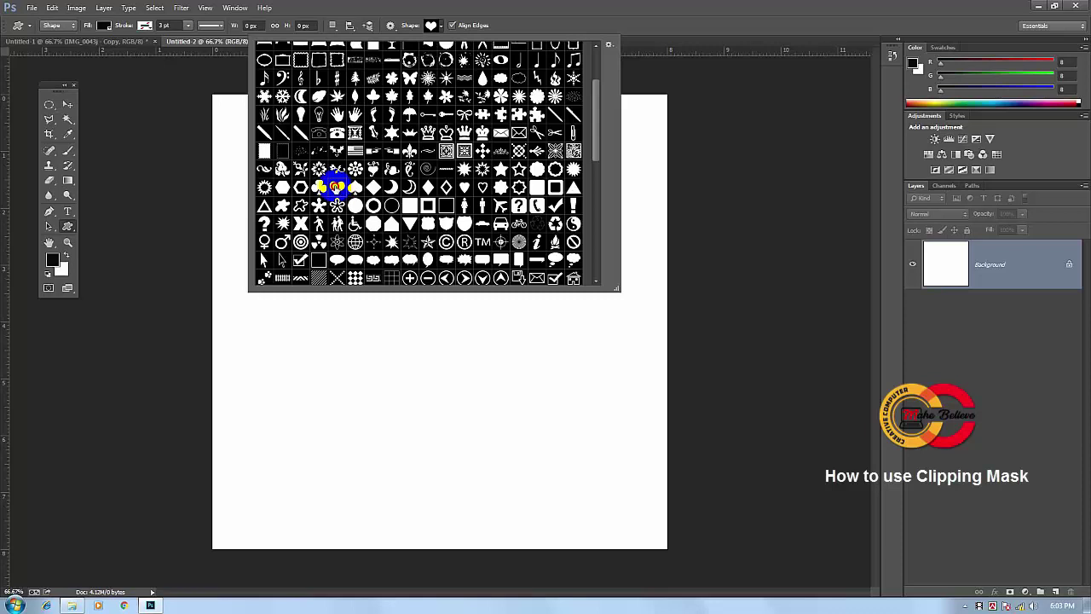
# Step: Draw a large, proportional black heart on the canvas
pyautogui.click(336, 187)
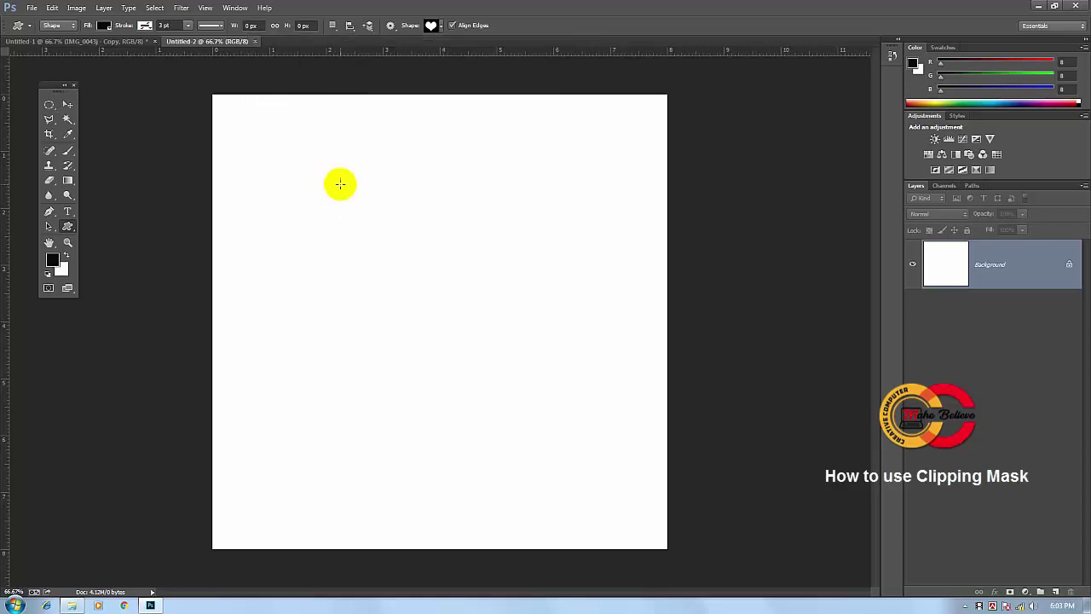
pyautogui.press('shift')
pyautogui.moveTo(340, 184); pyautogui.dragTo(612, 492)
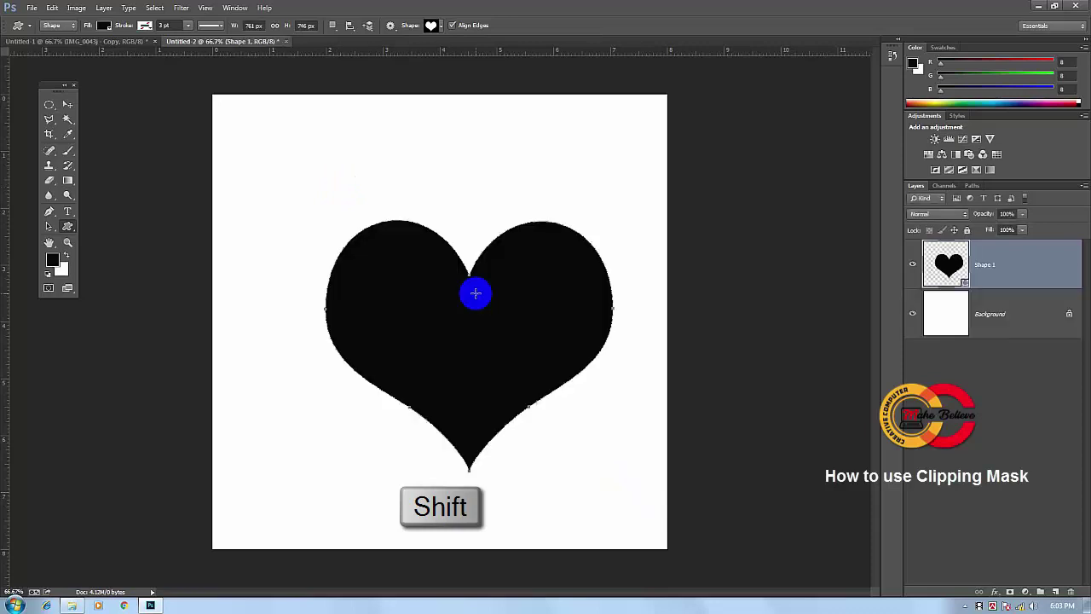
# Step: Centre the heart on the canvas with the Move tool and restore down the Photoshop window
pyautogui.click(68, 104)
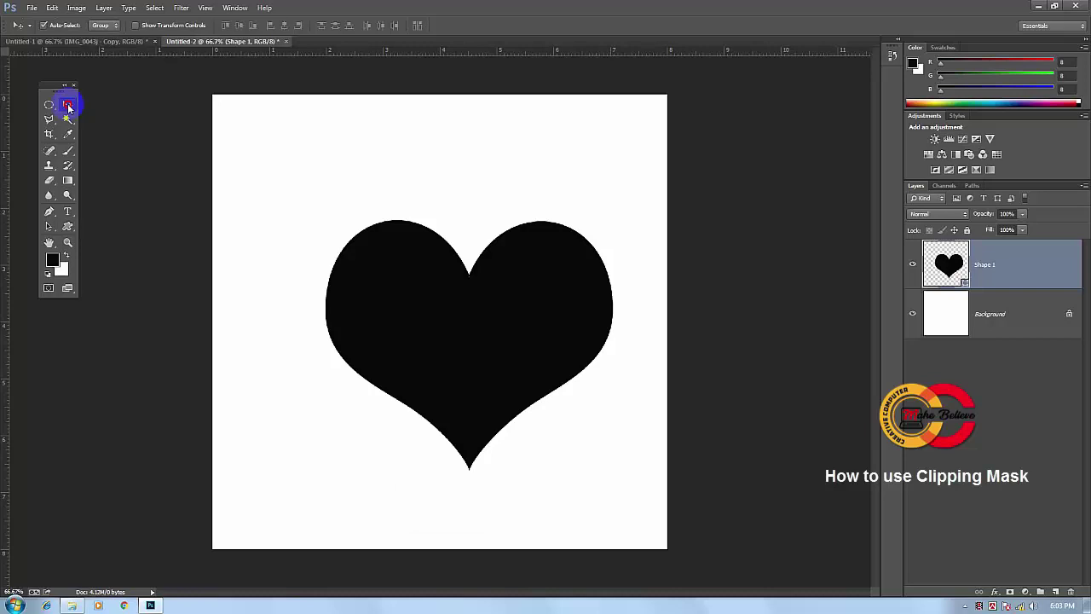
pyautogui.moveTo(529, 334); pyautogui.dragTo(498, 314)
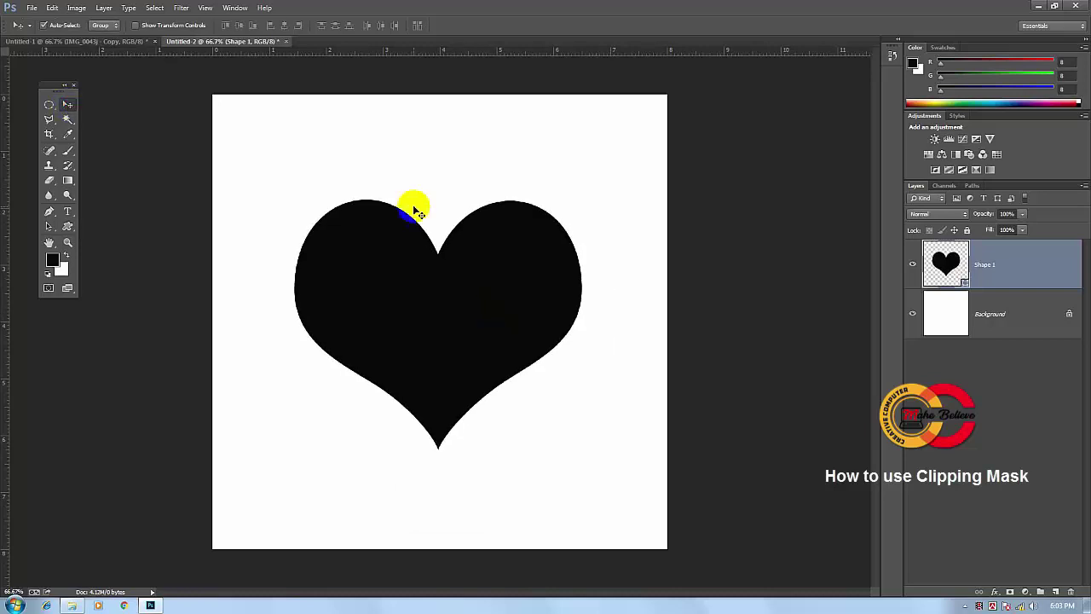
pyautogui.click(441, 317)
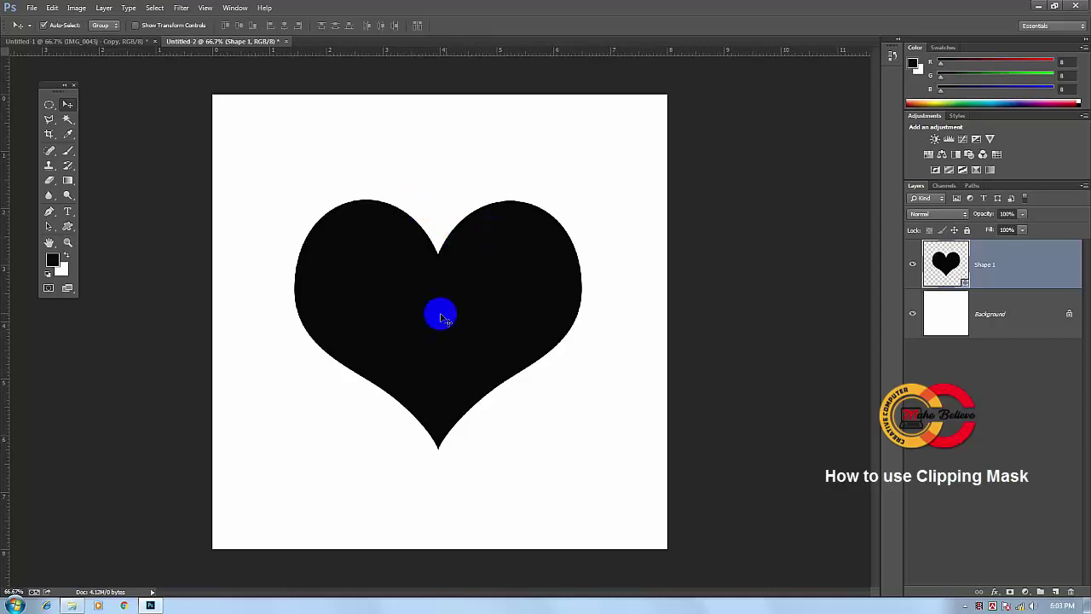
pyautogui.moveTo(408, 8); pyautogui.dragTo(533, 55)
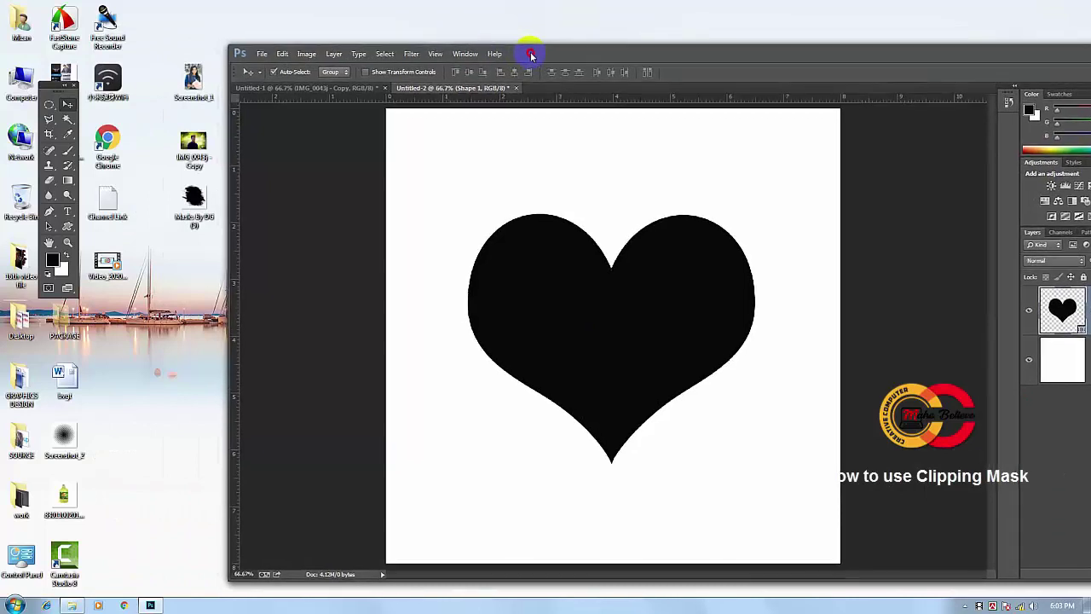
# Step: Drag Screenshot_1 from the desktop into Untitled-2 and maximize Photoshop again
pyautogui.moveTo(211, 91); pyautogui.dragTo(247, 115)
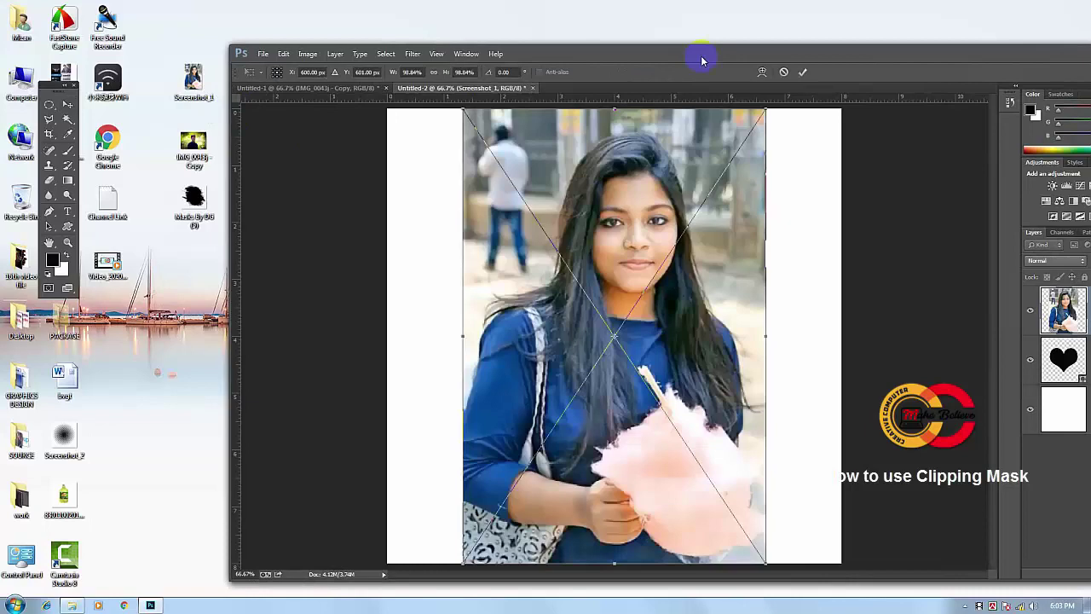
pyautogui.moveTo(702, 59); pyautogui.dragTo(524, 28)
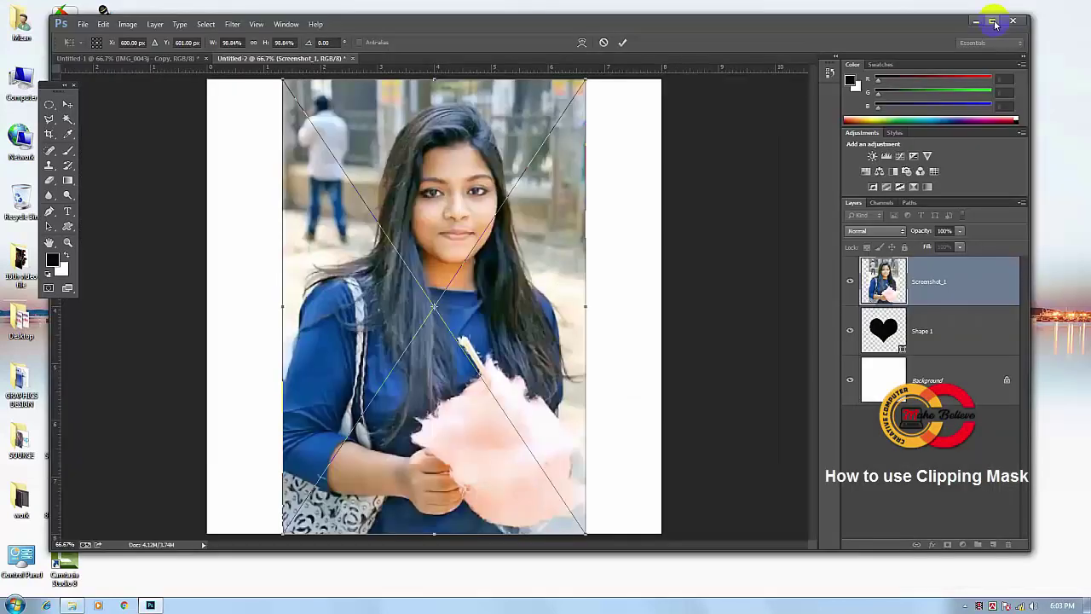
pyautogui.click(994, 23)
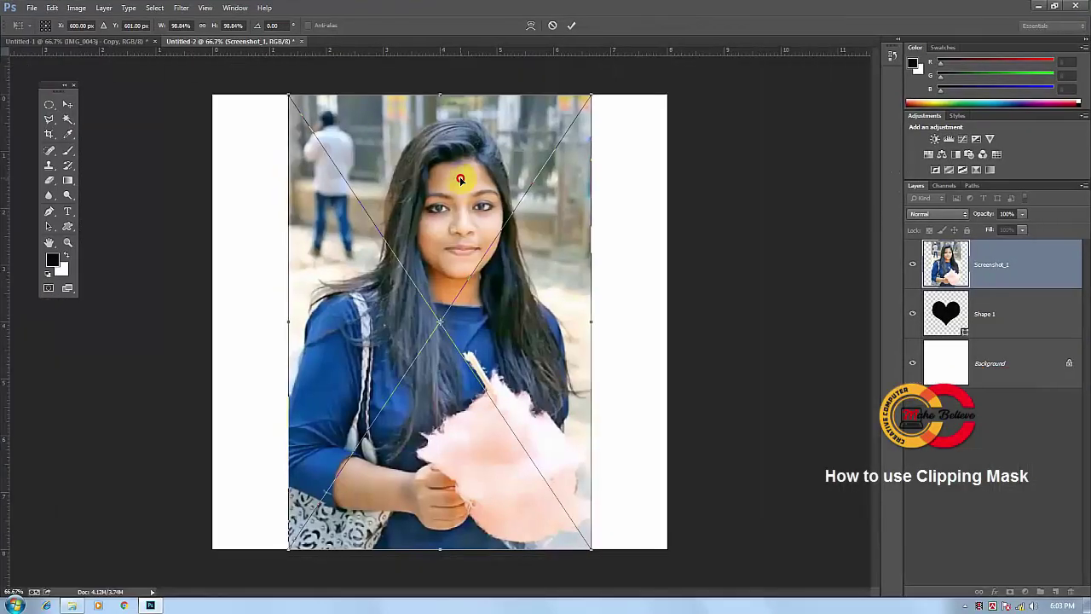
# Step: Adjust the placed photo's position and size over the canvas centre and commit it
pyautogui.moveTo(460, 180); pyautogui.dragTo(460, 184)
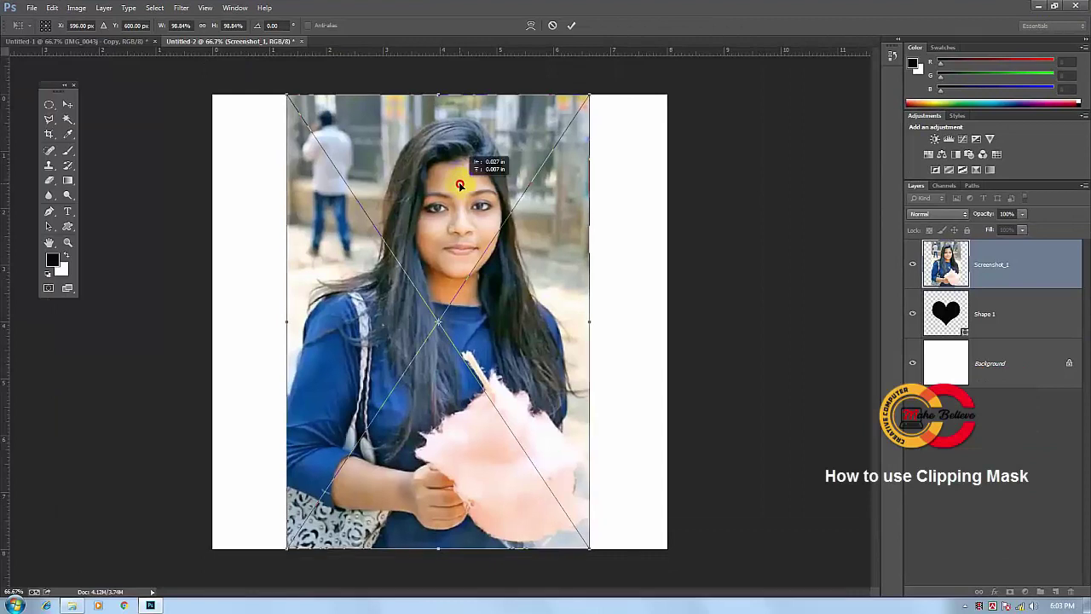
pyautogui.moveTo(459, 182); pyautogui.dragTo(460, 183)
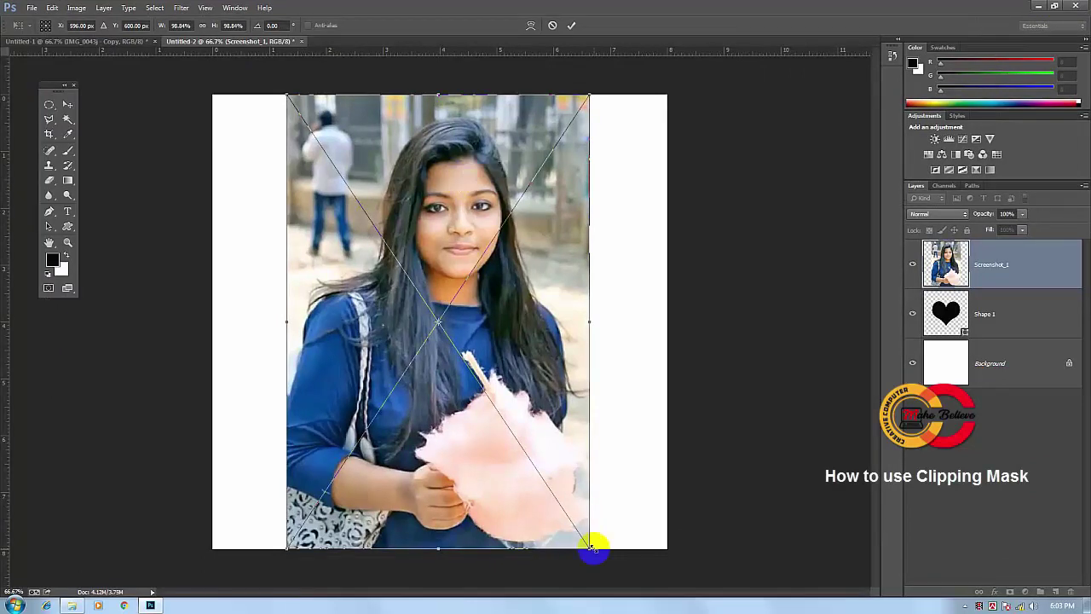
pyautogui.moveTo(593, 547)
pyautogui.mouseDown()
pyautogui.moveTo(570, 509)
pyautogui.moveTo(588, 547)
pyautogui.mouseUp()
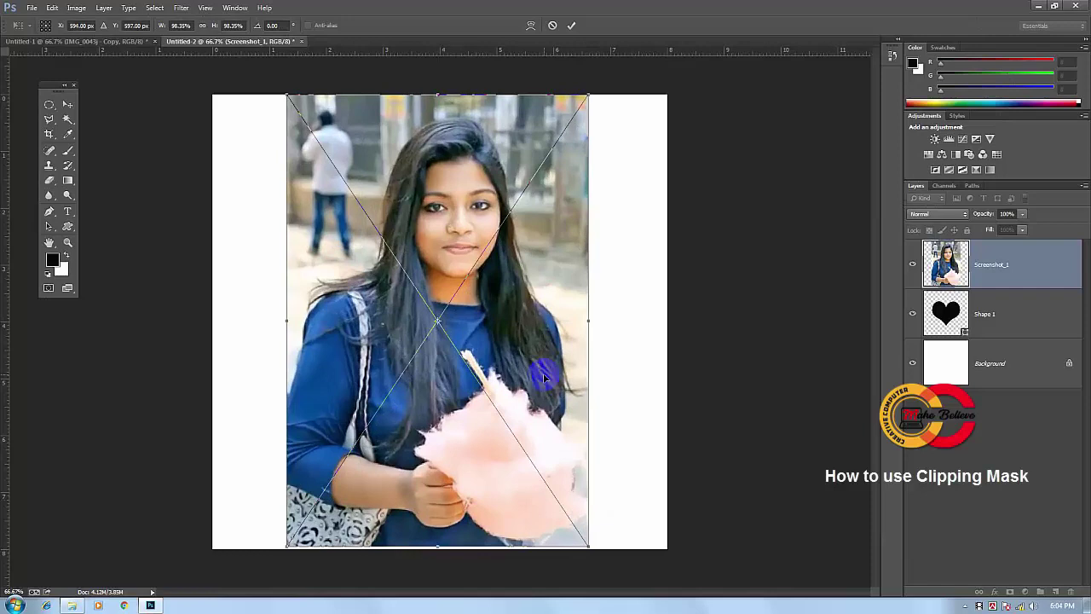
pyautogui.moveTo(525, 252)
pyautogui.mouseDown()
pyautogui.moveTo(545, 254)
pyautogui.moveTo(530, 172)
pyautogui.mouseUp()
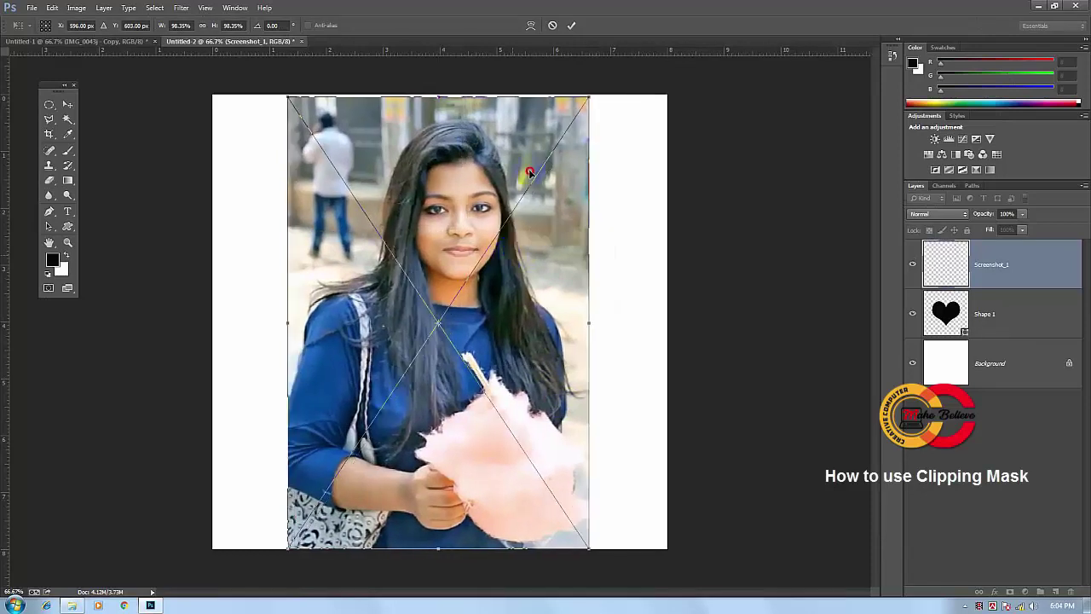
pyautogui.click(993, 265)
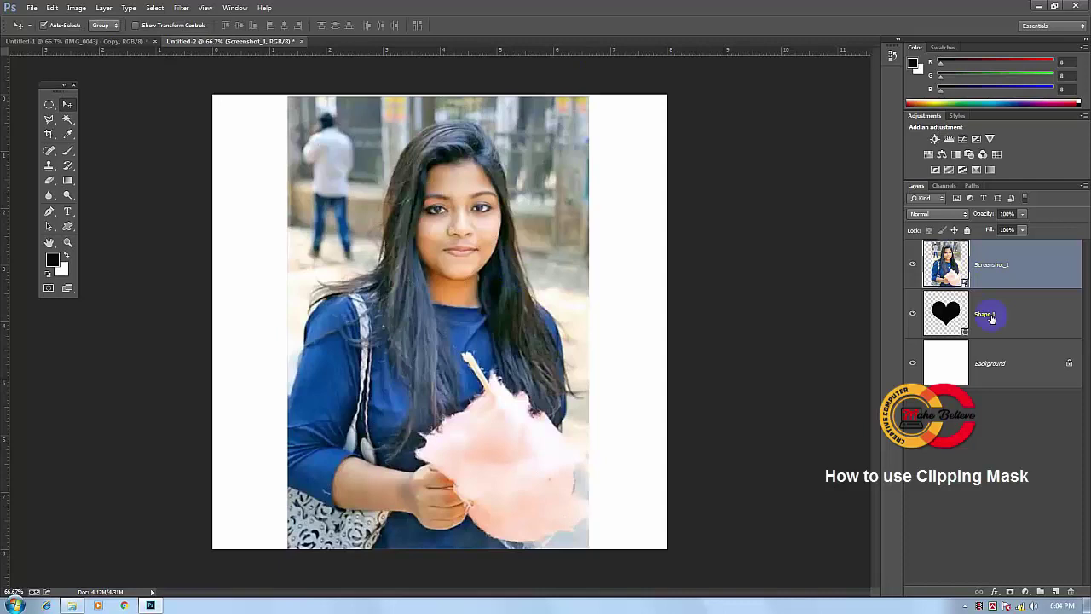
# Step: Create a clipping mask so Screenshot_1 is clipped to the heart layer
pyautogui.rightClick(986, 258)
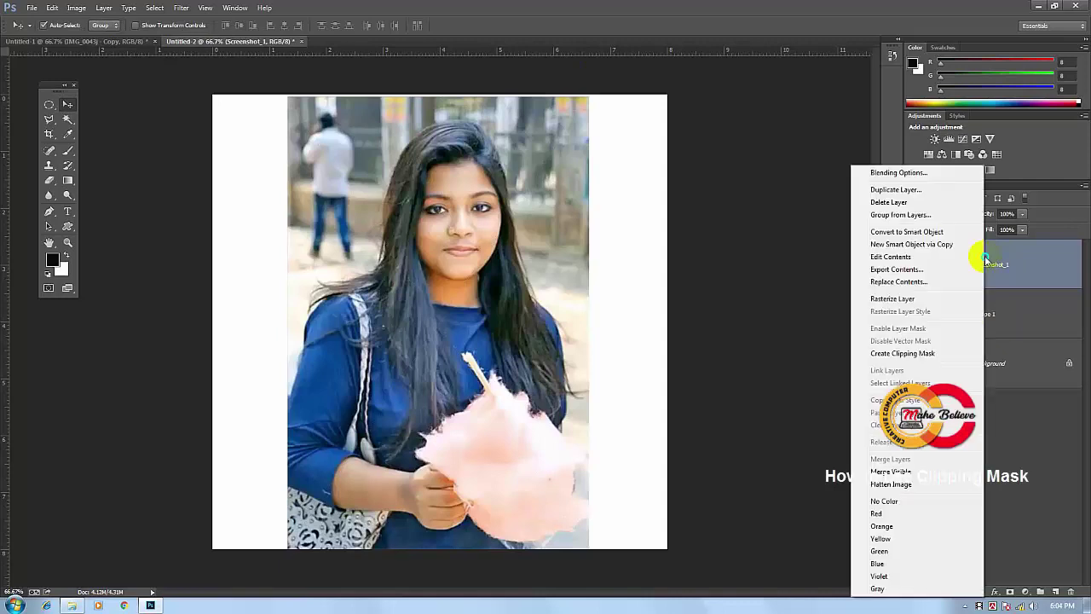
pyautogui.click(909, 354)
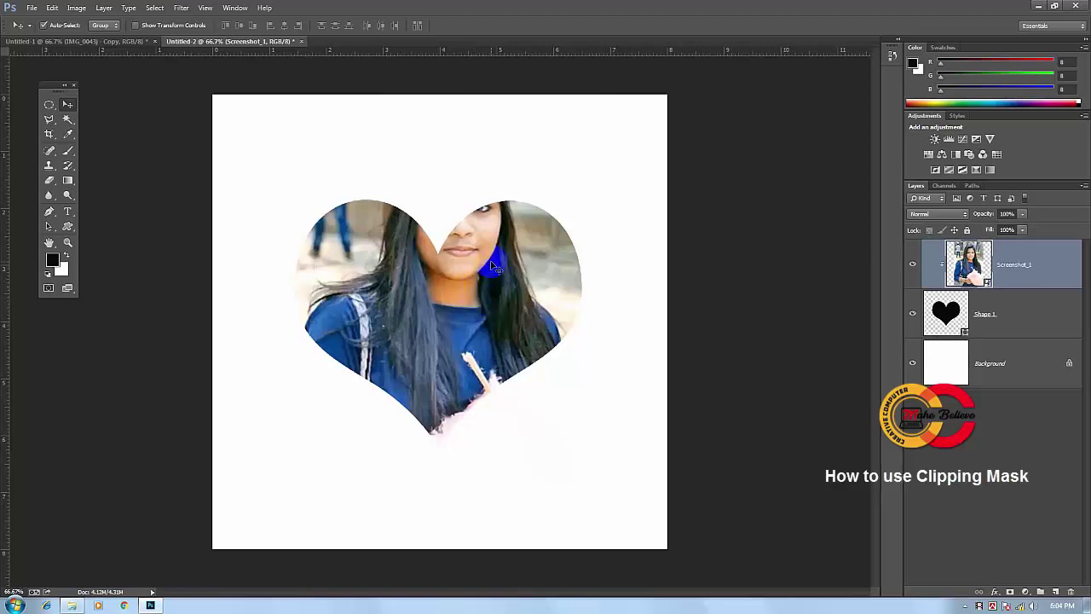
pyautogui.click(474, 274)
# Step: Move the photo down so the girl's face sits centred within the heart
pyautogui.click(479, 263)
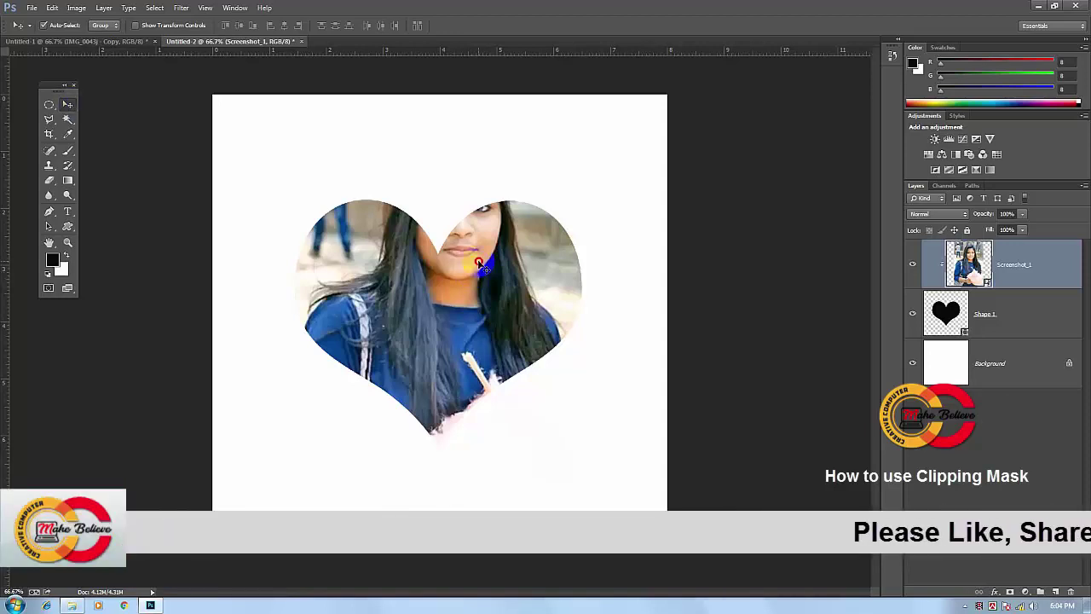
pyautogui.moveTo(479, 263); pyautogui.dragTo(464, 332)
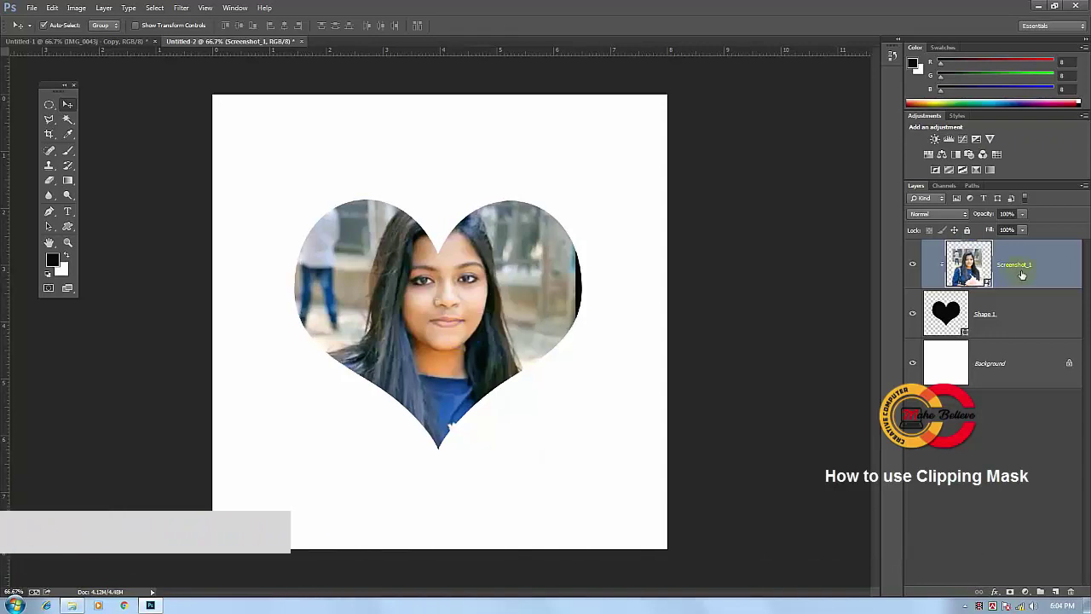
pyautogui.moveTo(520, 287)
pyautogui.mouseDown()
pyautogui.moveTo(520, 305)
pyautogui.moveTo(502, 278)
pyautogui.mouseUp()
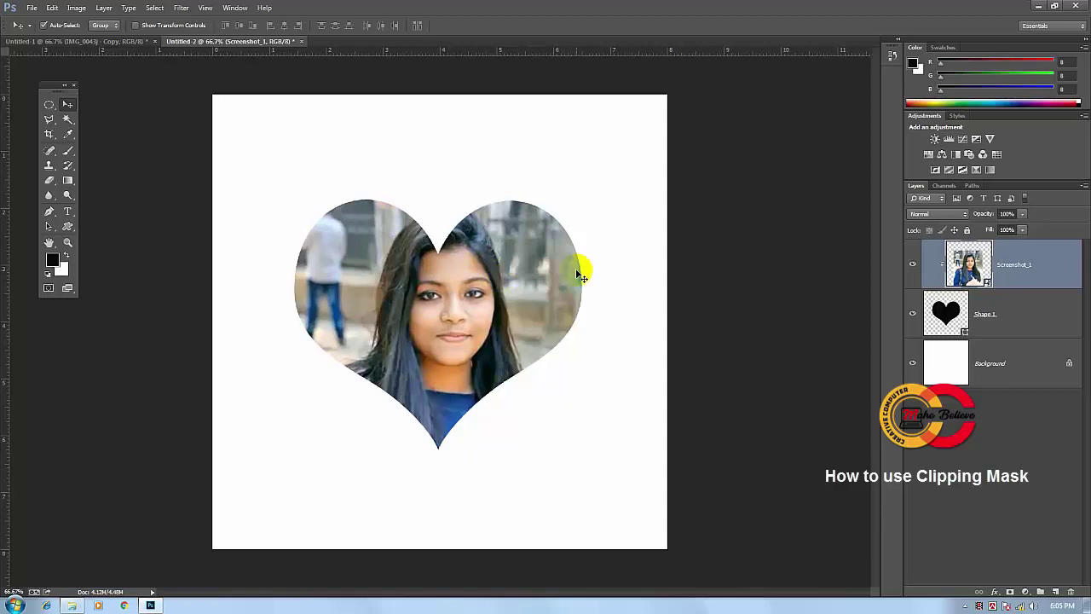